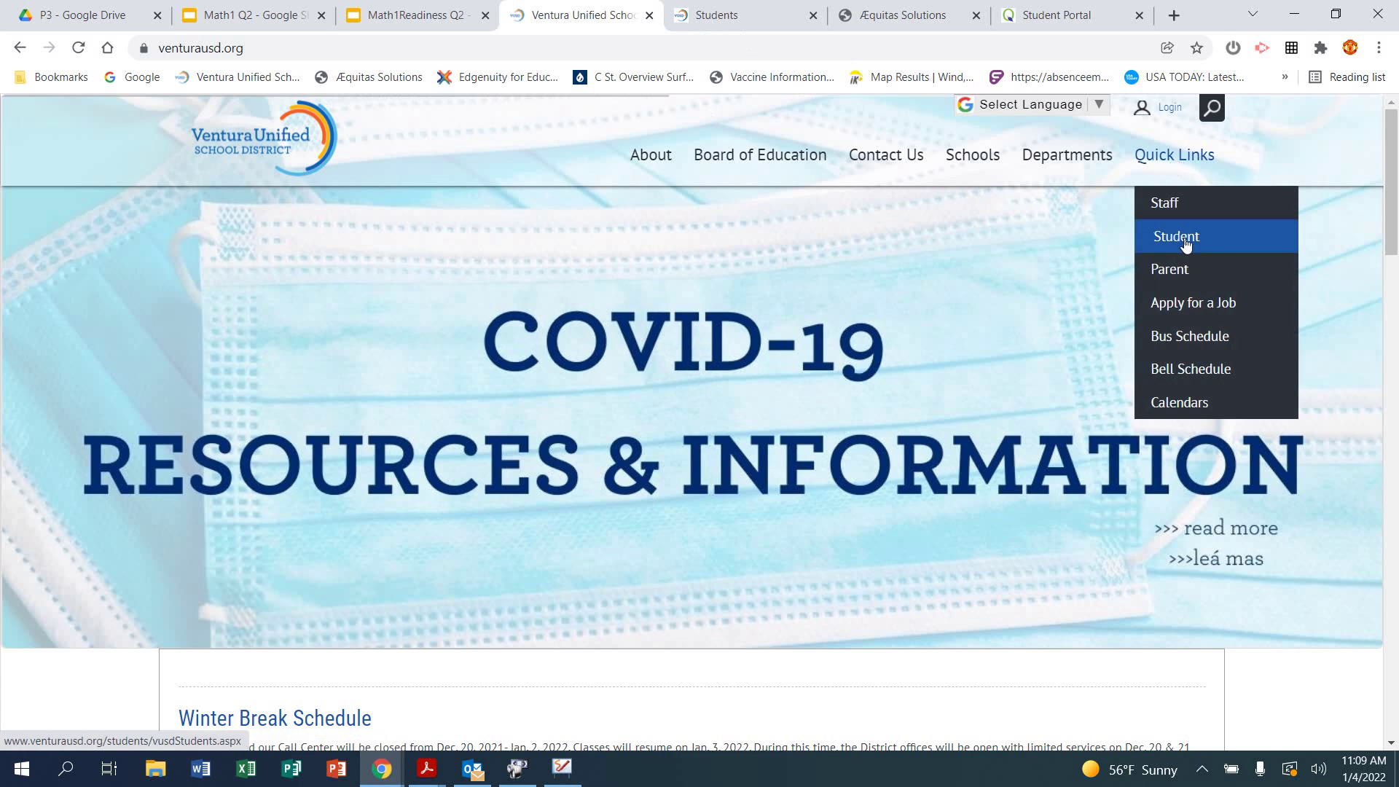
- Open the Students resources page from the district website's Quick Links menu
click(695, 19)
scroll(474, 459, down, 2)
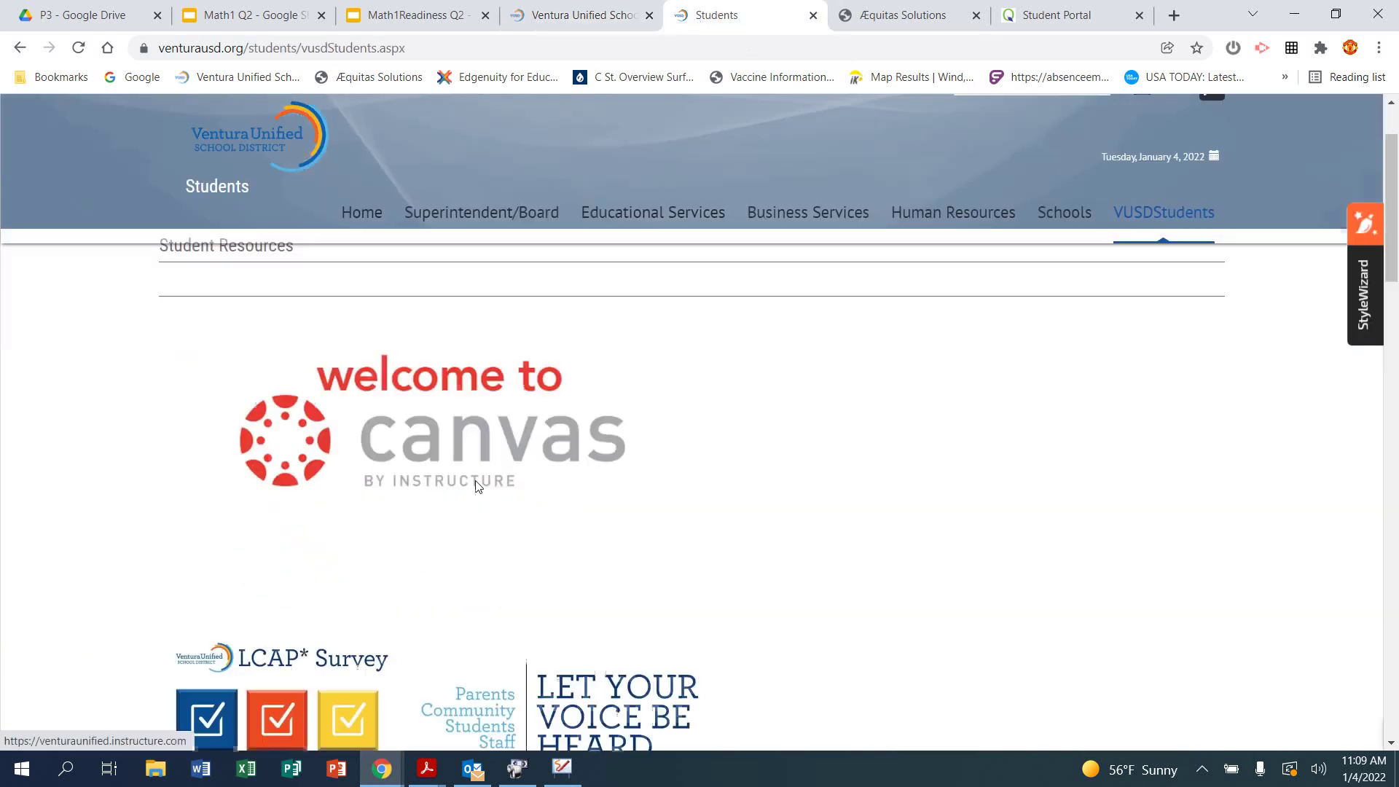
scroll(474, 485, down, 4)
scroll(481, 488, down, 3)
scroll(488, 487, down, 3)
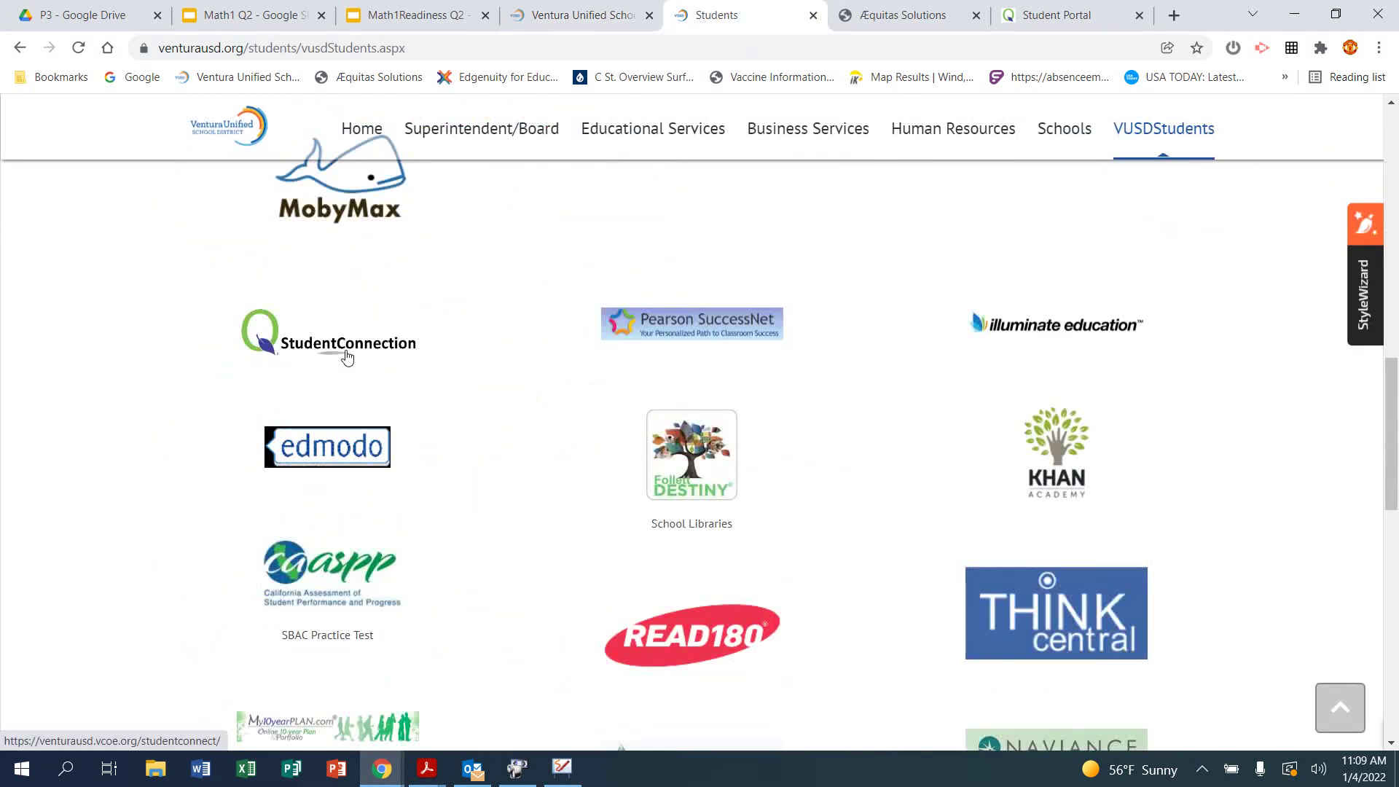
- Switch to the Student Portal, select the 2022-2023 grade 11 record, and collapse Requests
click(1043, 22)
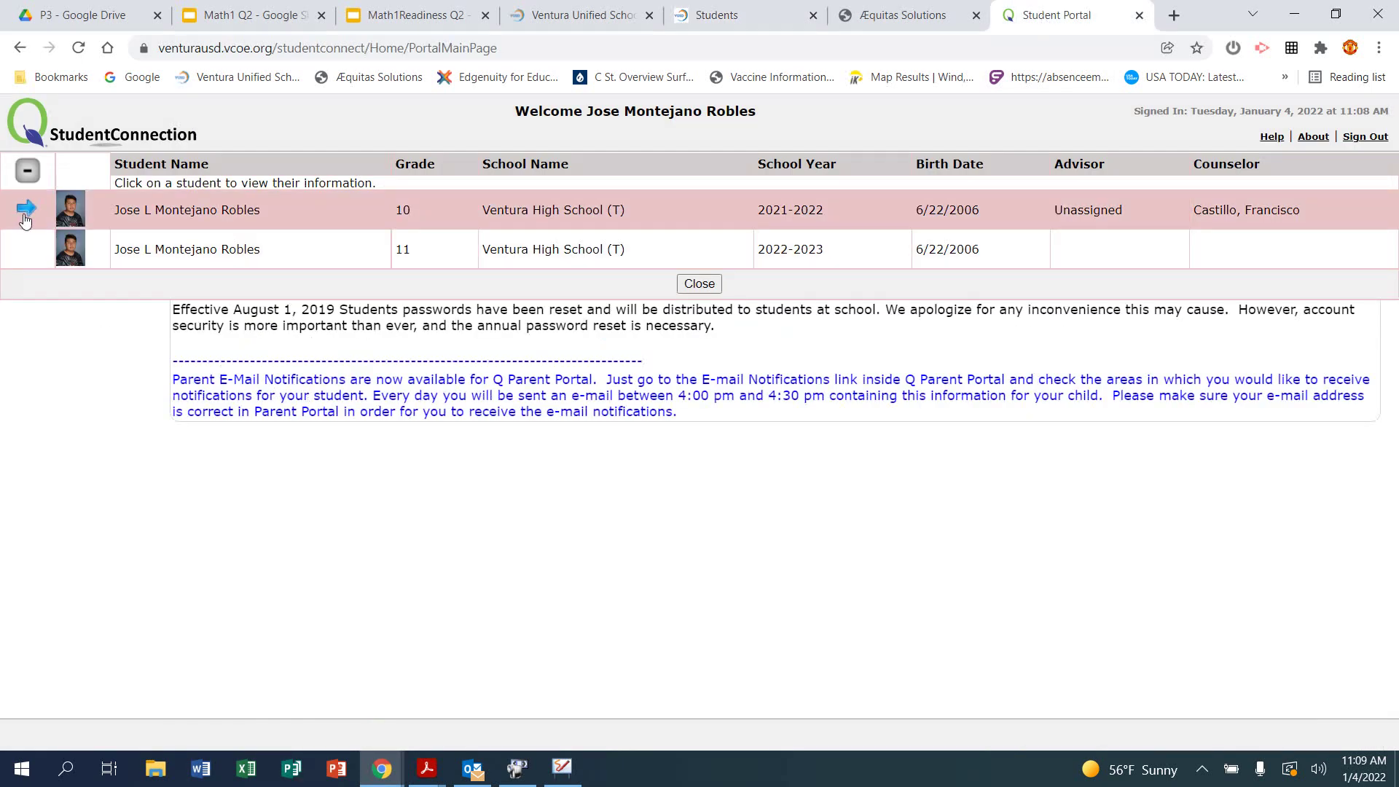
click(25, 210)
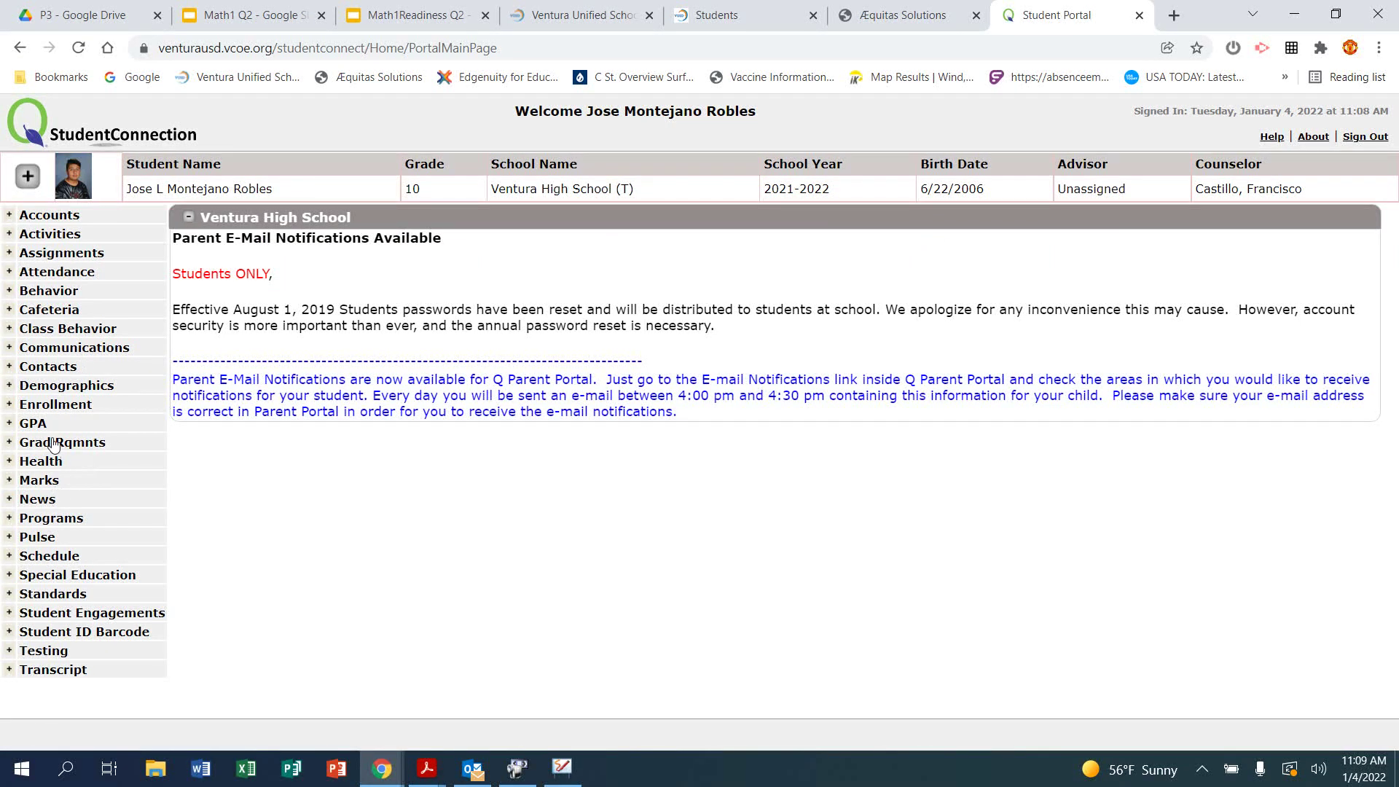
click(27, 177)
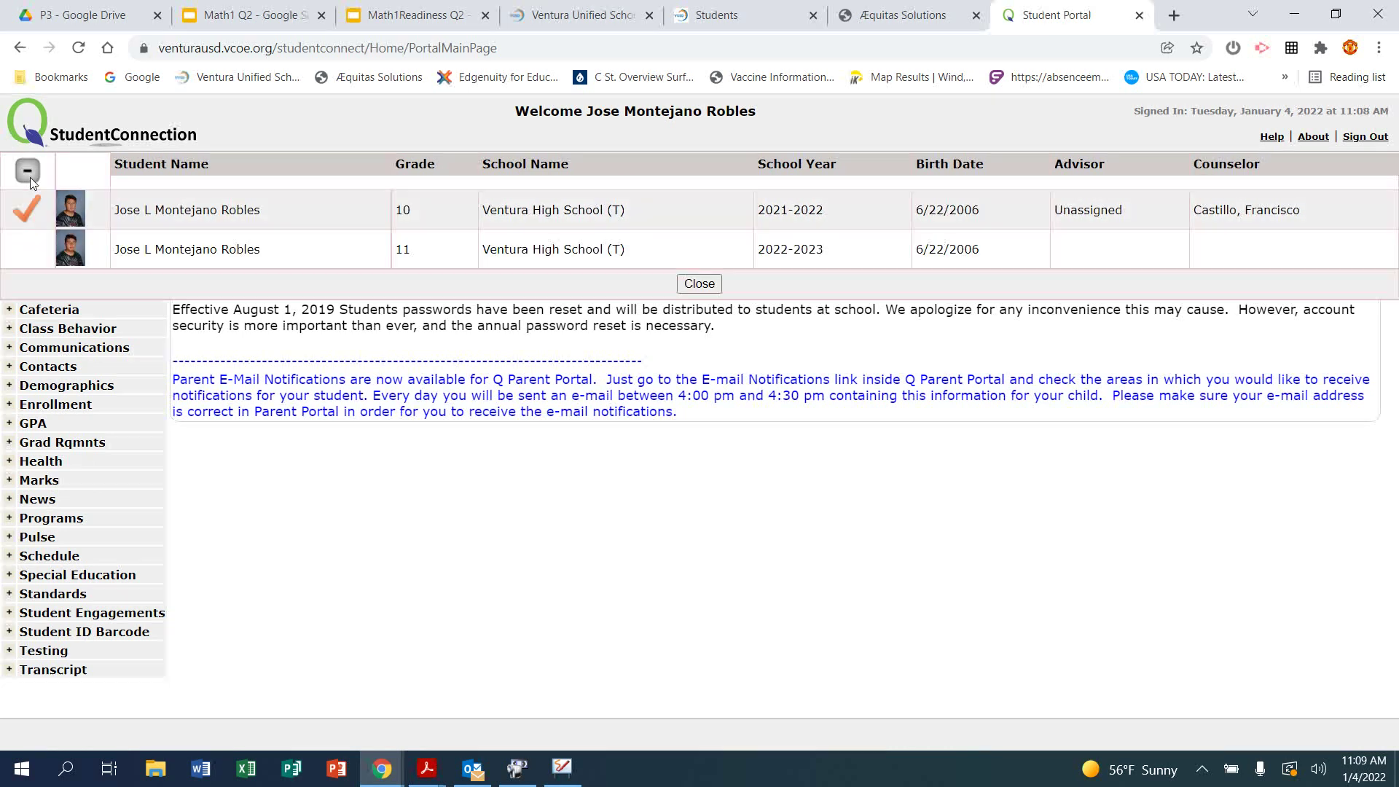
click(31, 257)
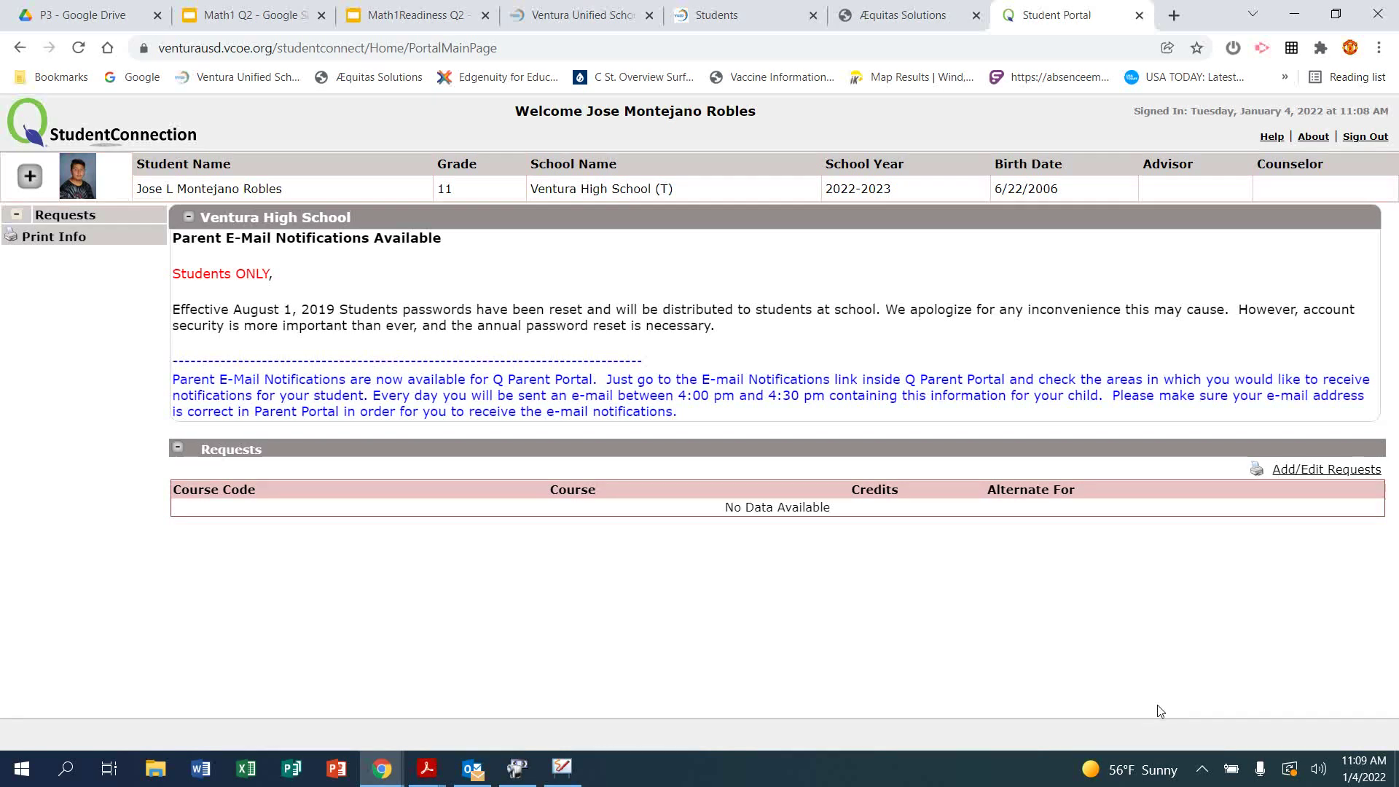
click(17, 217)
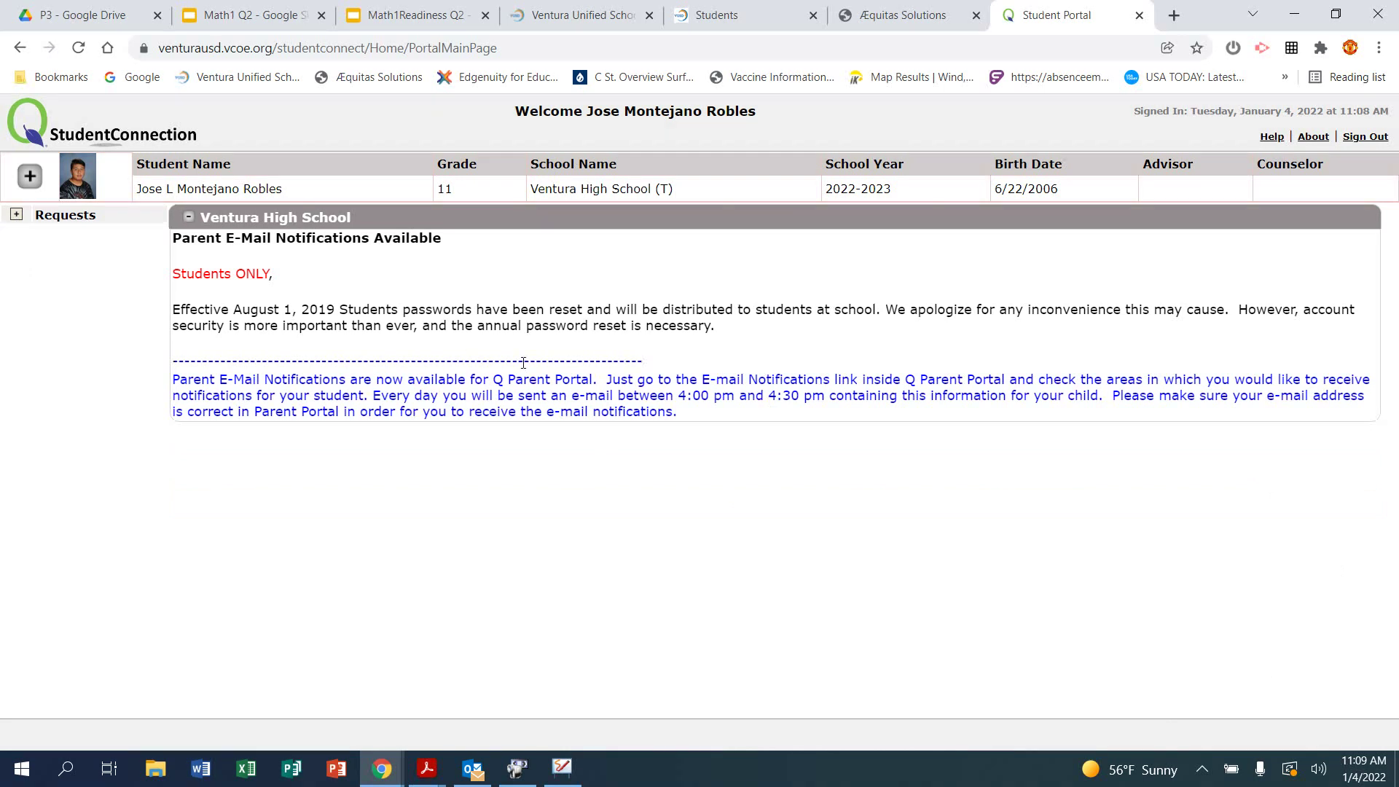
- Start editing course requests with the course list filtered to Mathematics
click(17, 217)
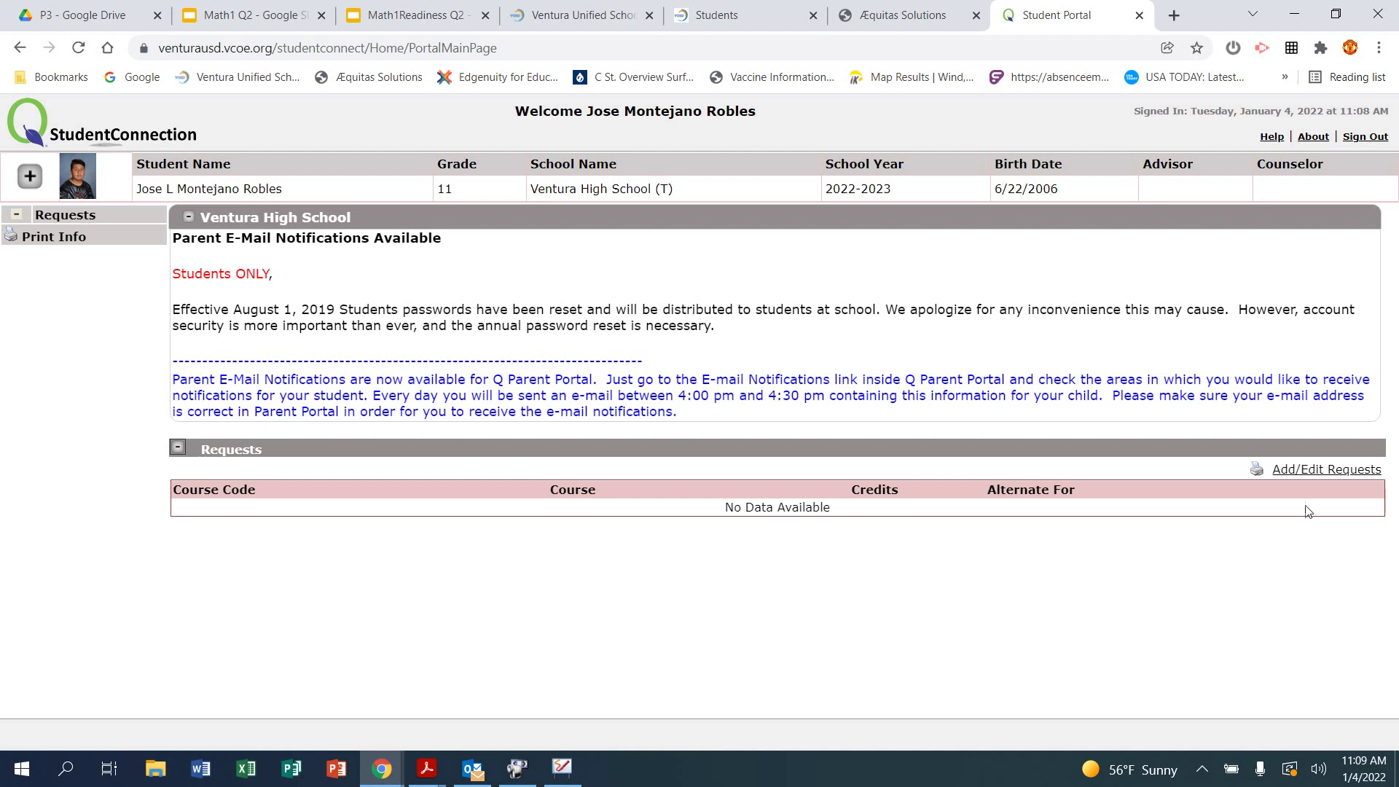
click(1312, 470)
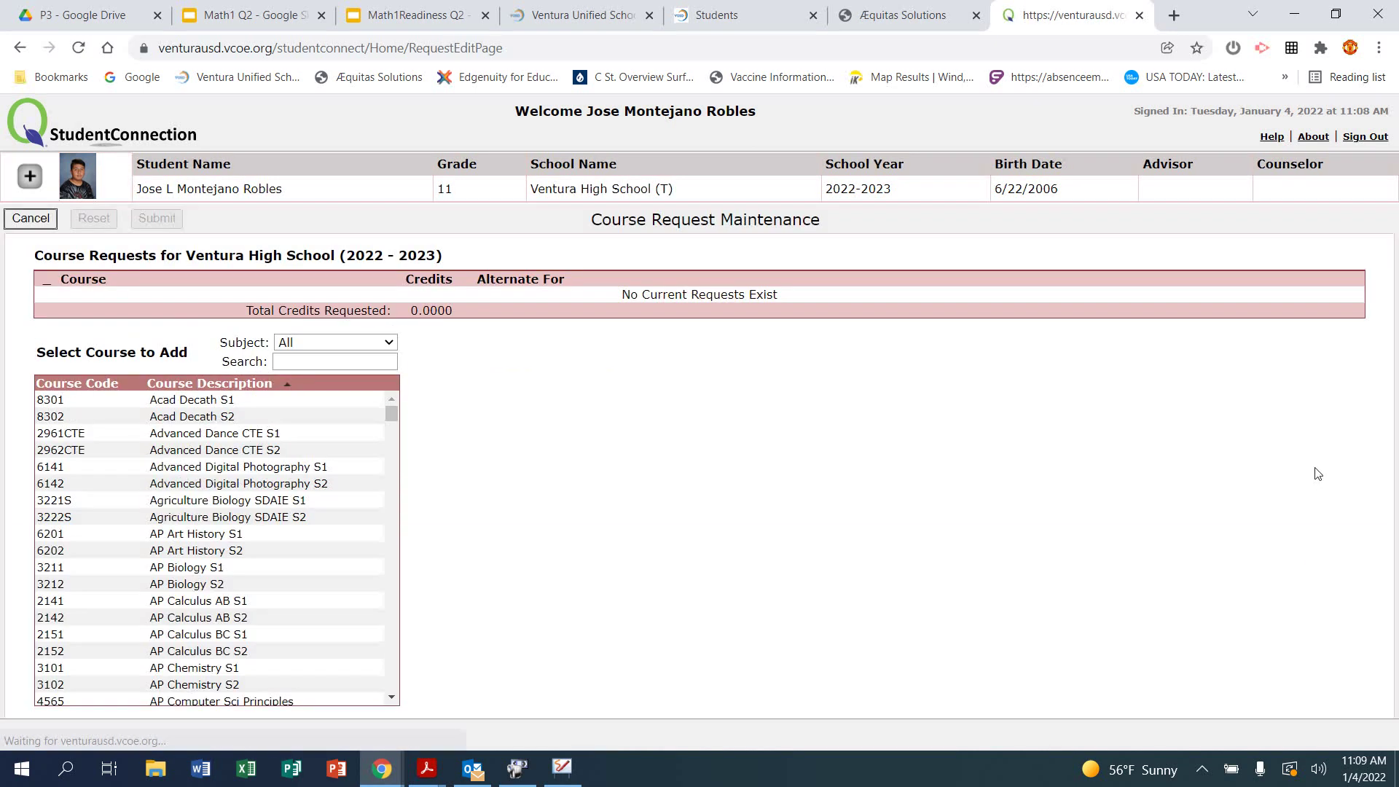
click(384, 347)
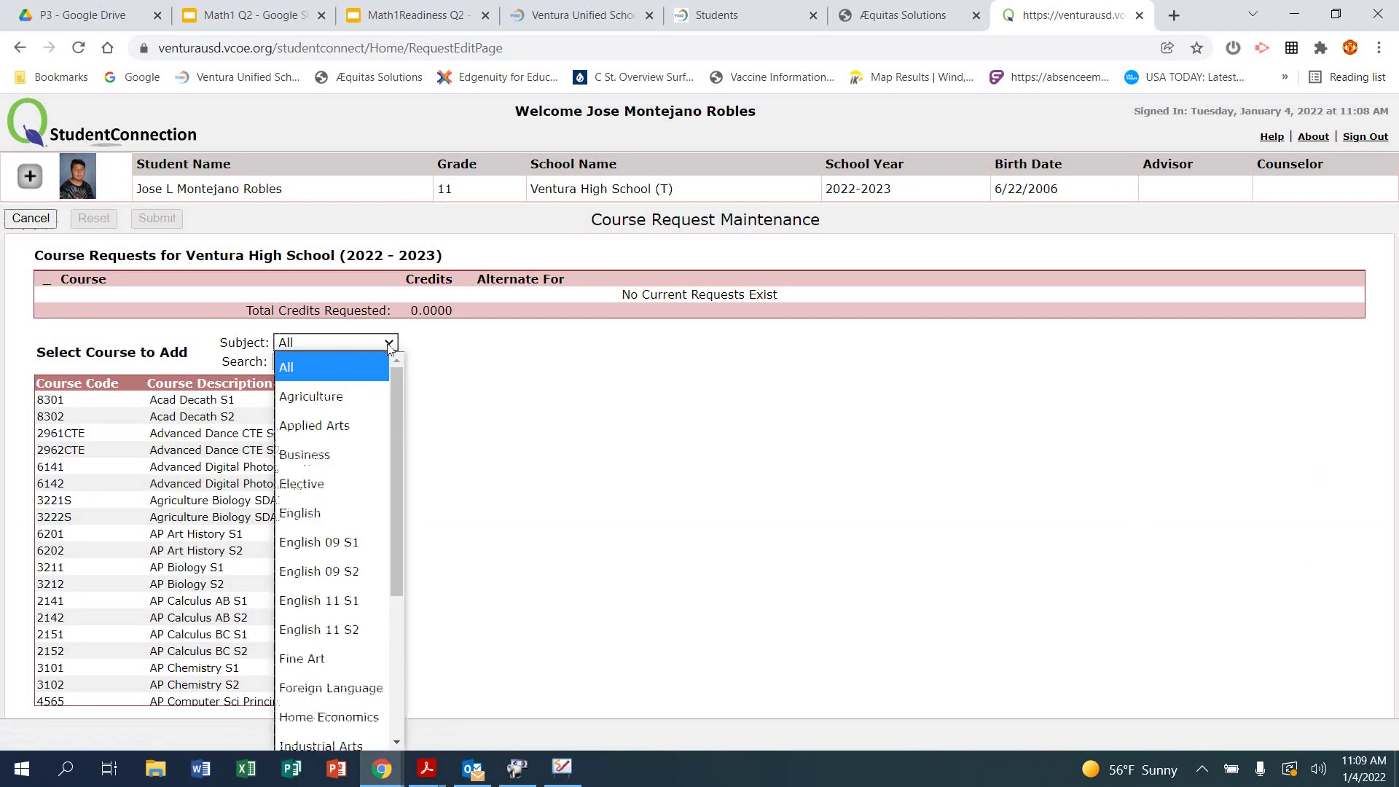
mouse_move(402, 543)
mouse_down()
mouse_move(390, 618)
mouse_move(348, 641)
mouse_up()
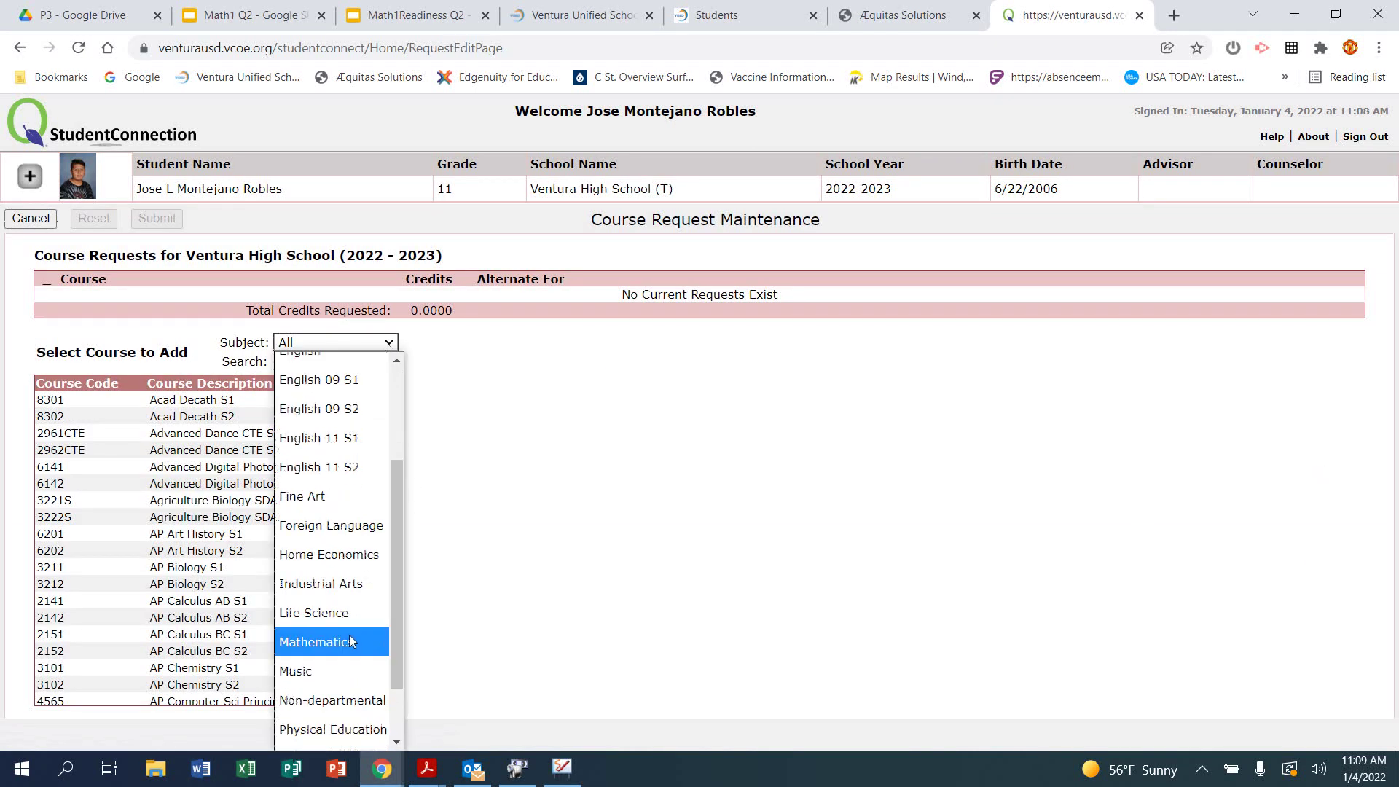
click(349, 643)
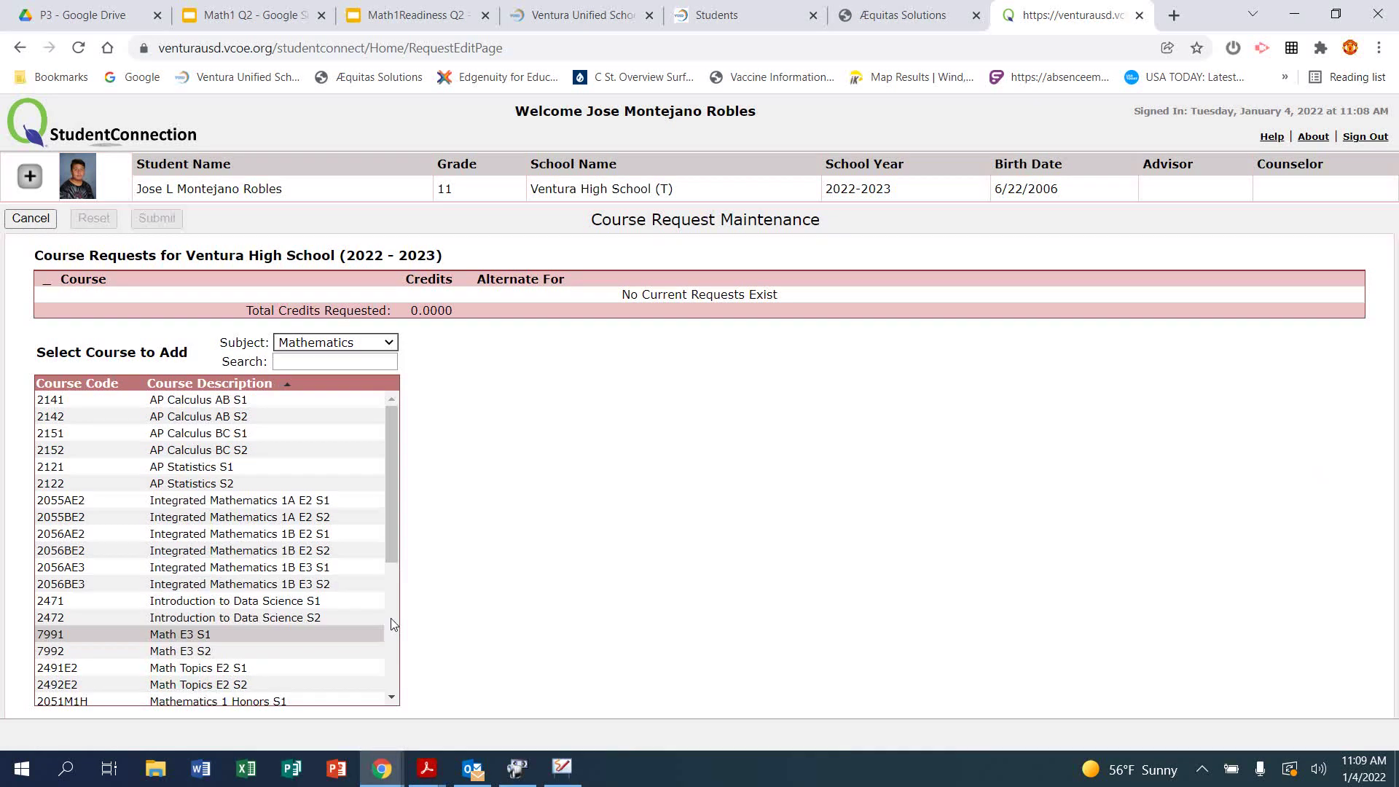
scroll(343, 607, down, 1)
scroll(343, 608, down, 3)
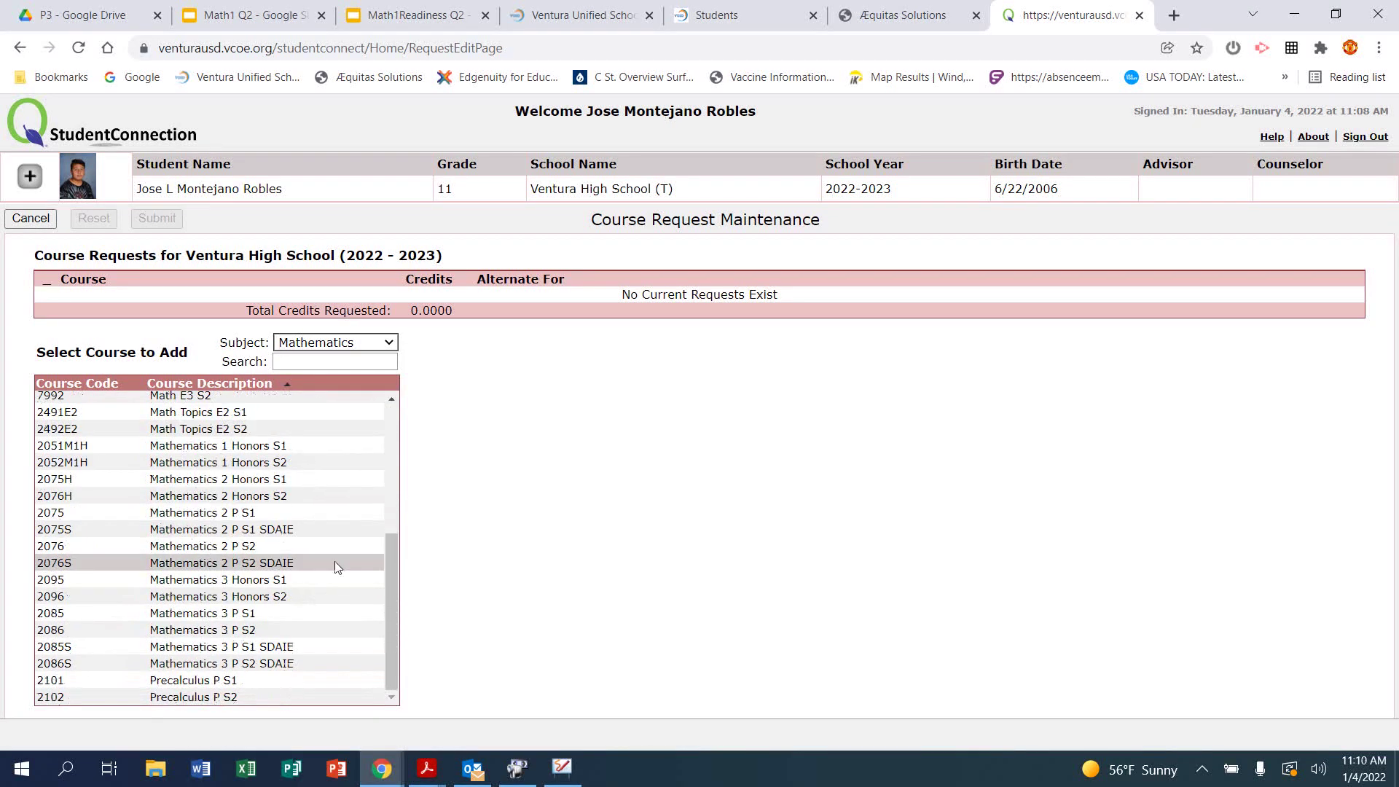
- Add Mathematics 2 P S1 and S2 to the requests and submit them
click(249, 509)
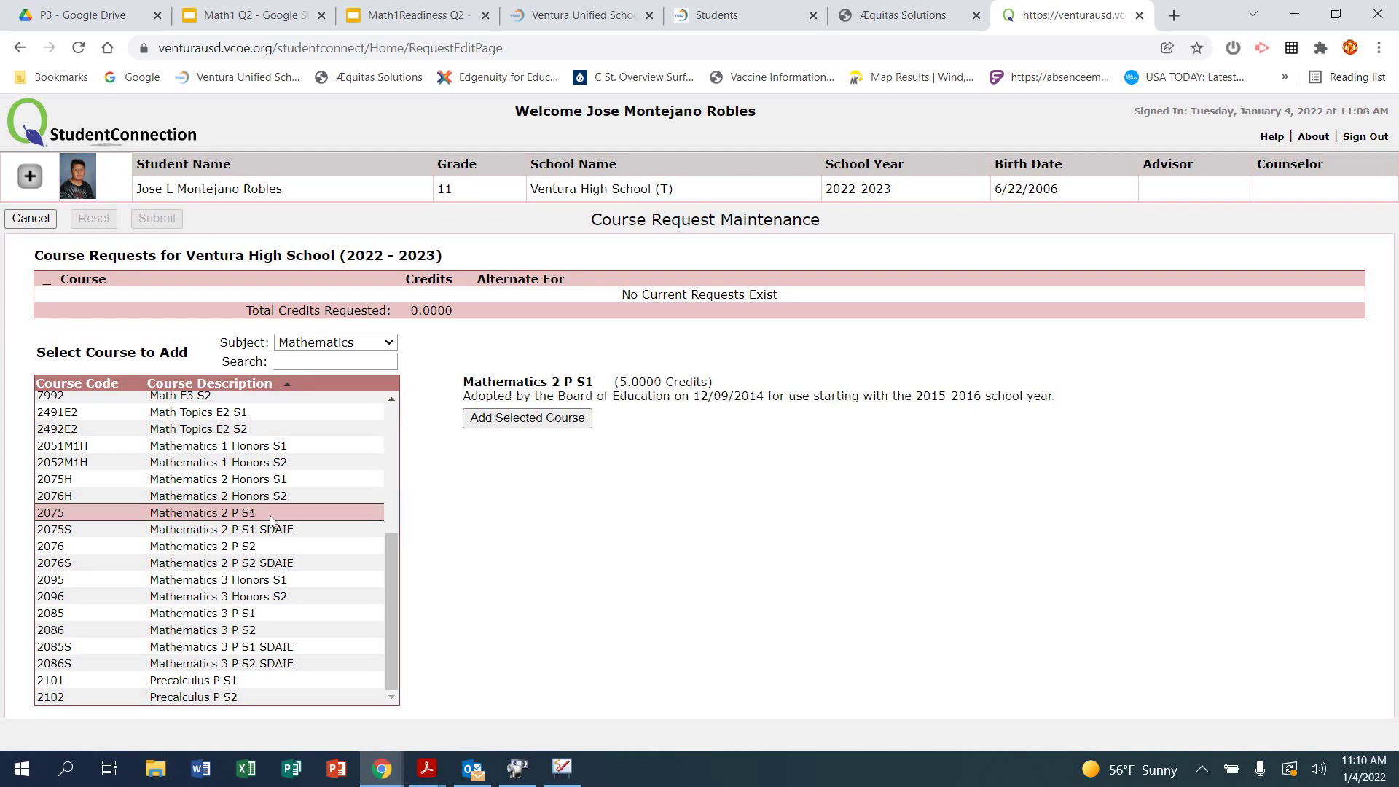
click(527, 422)
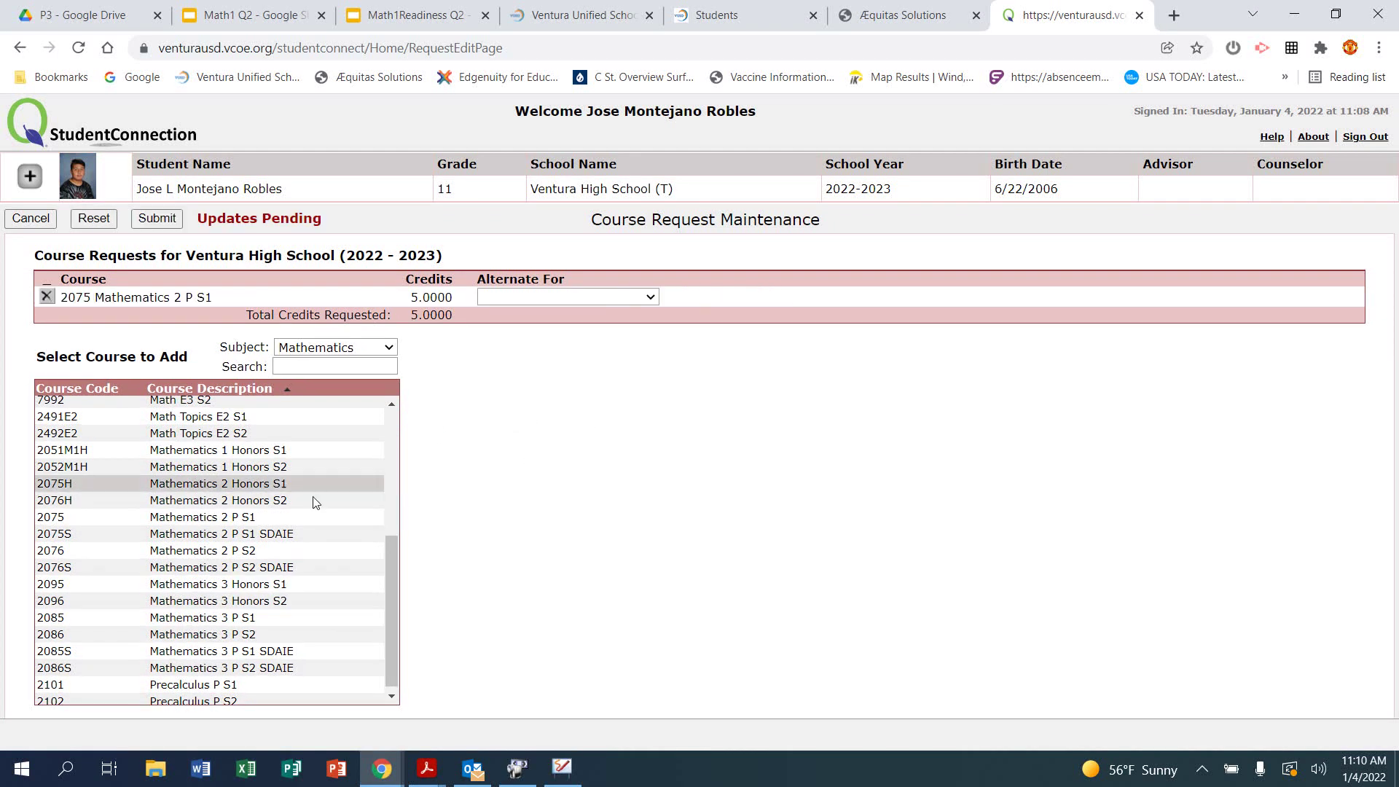
click(269, 557)
click(547, 433)
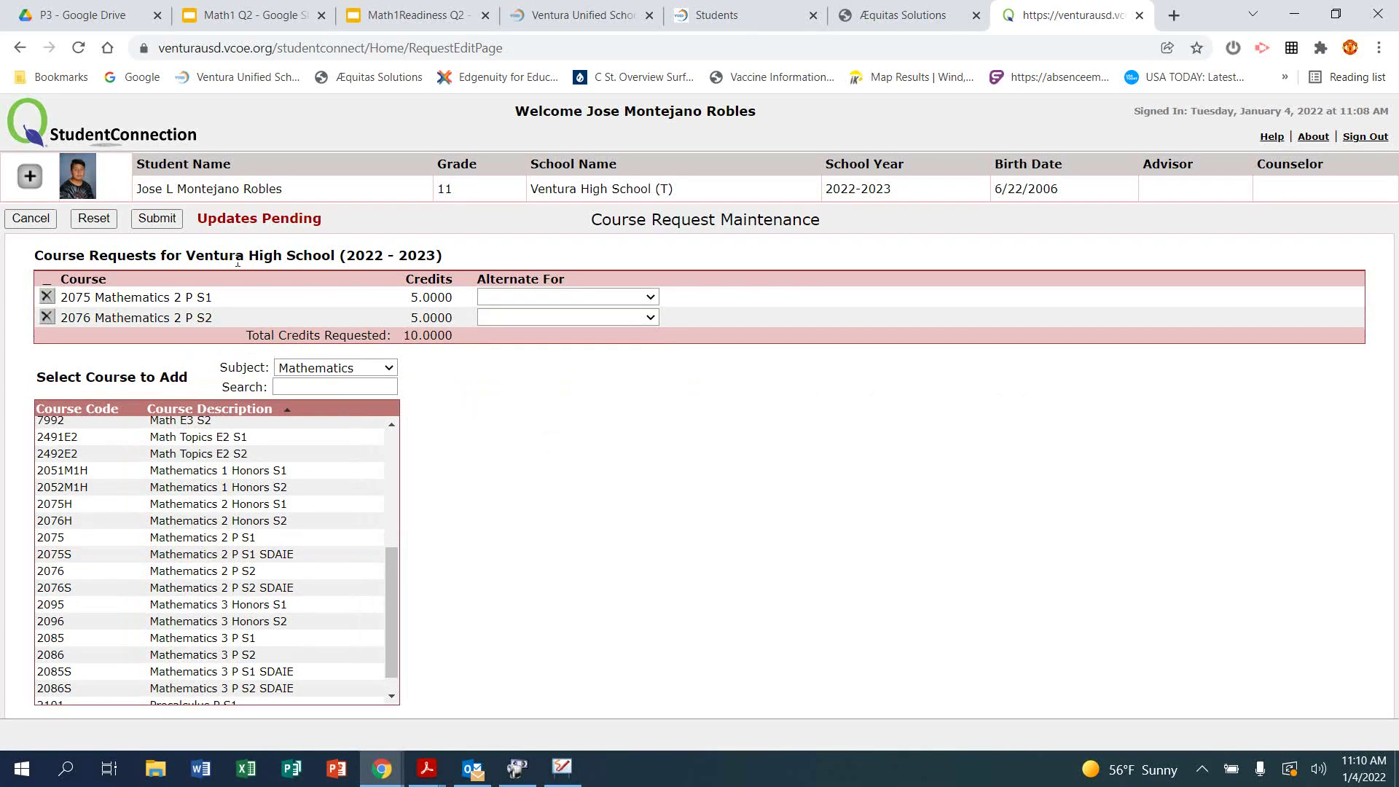
click(158, 217)
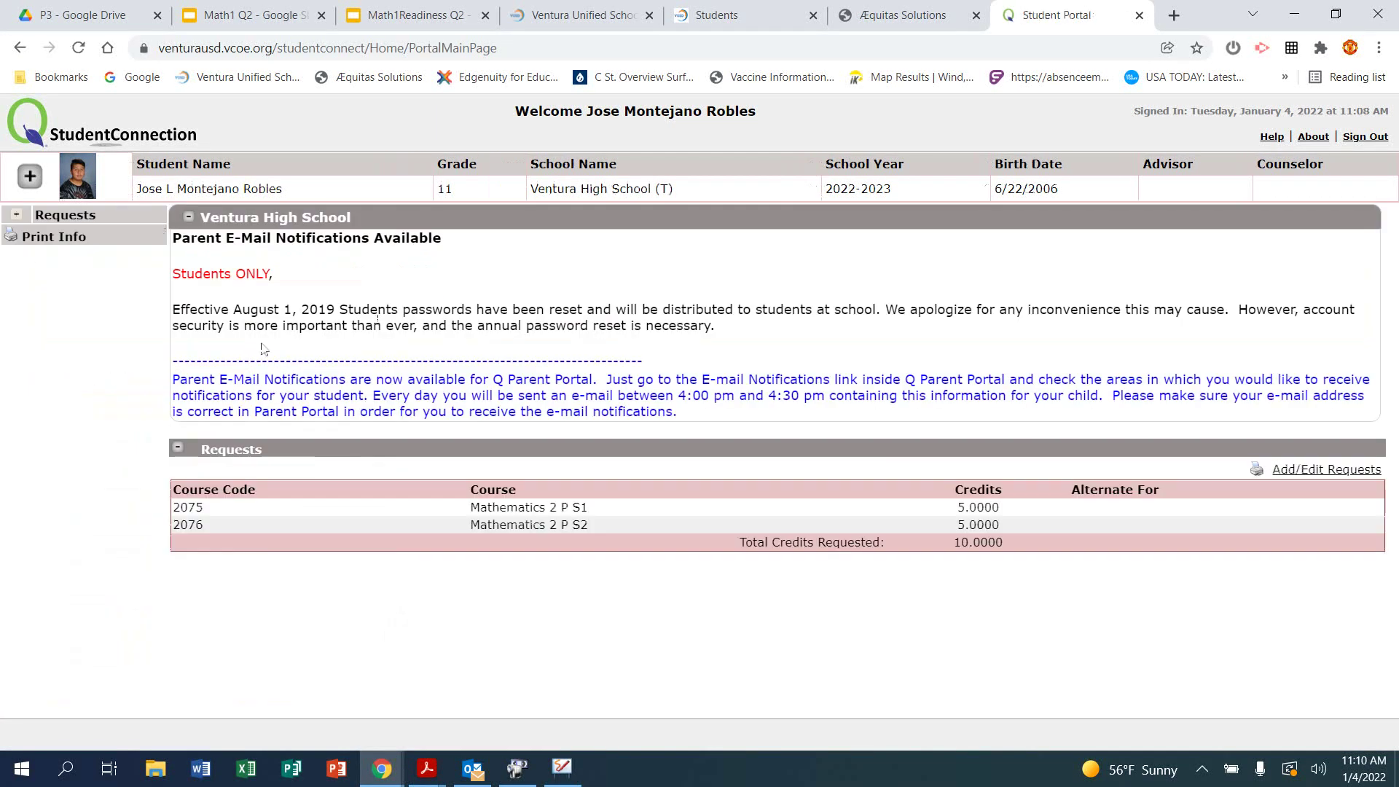
- Reopen course request editing, with the subject filter finally set to all subjects
click(1302, 474)
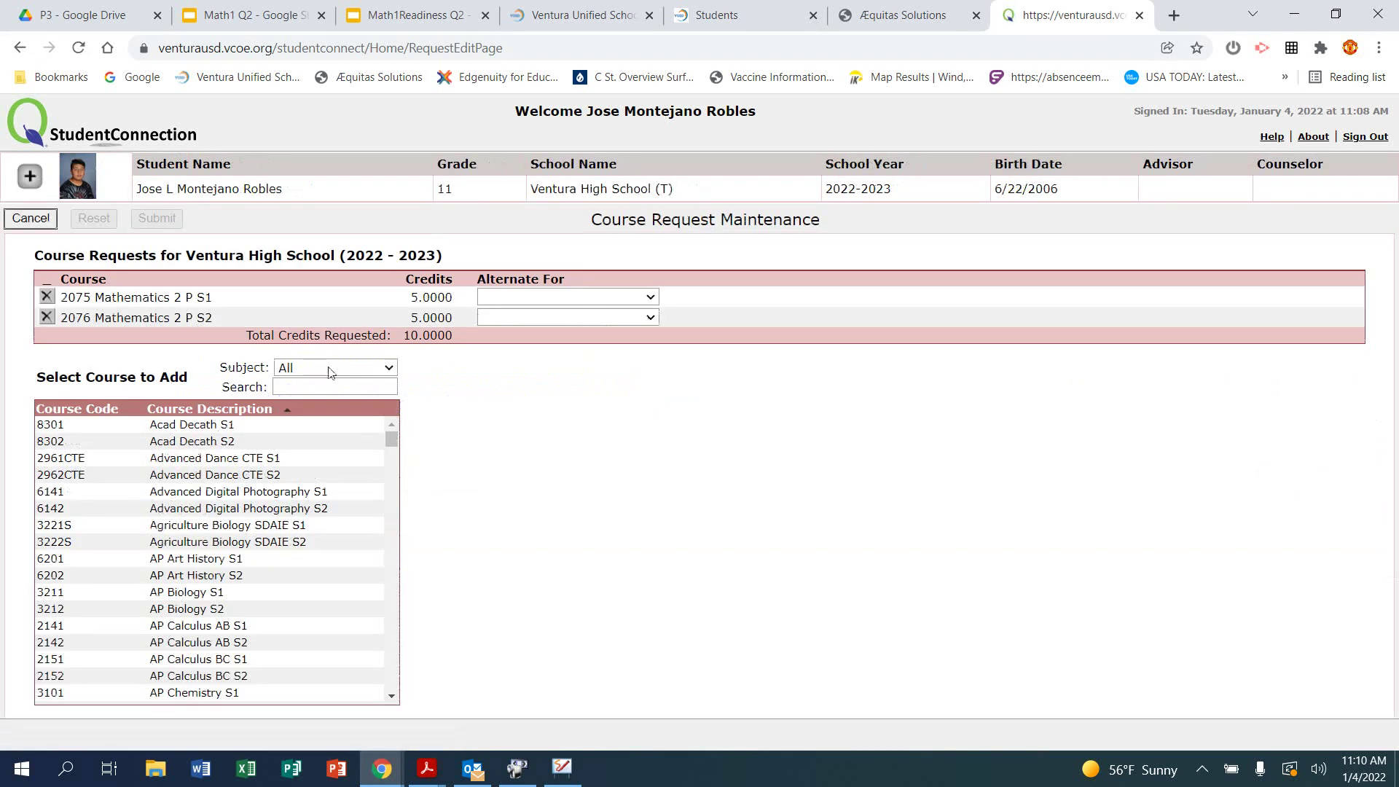
click(330, 368)
click(339, 536)
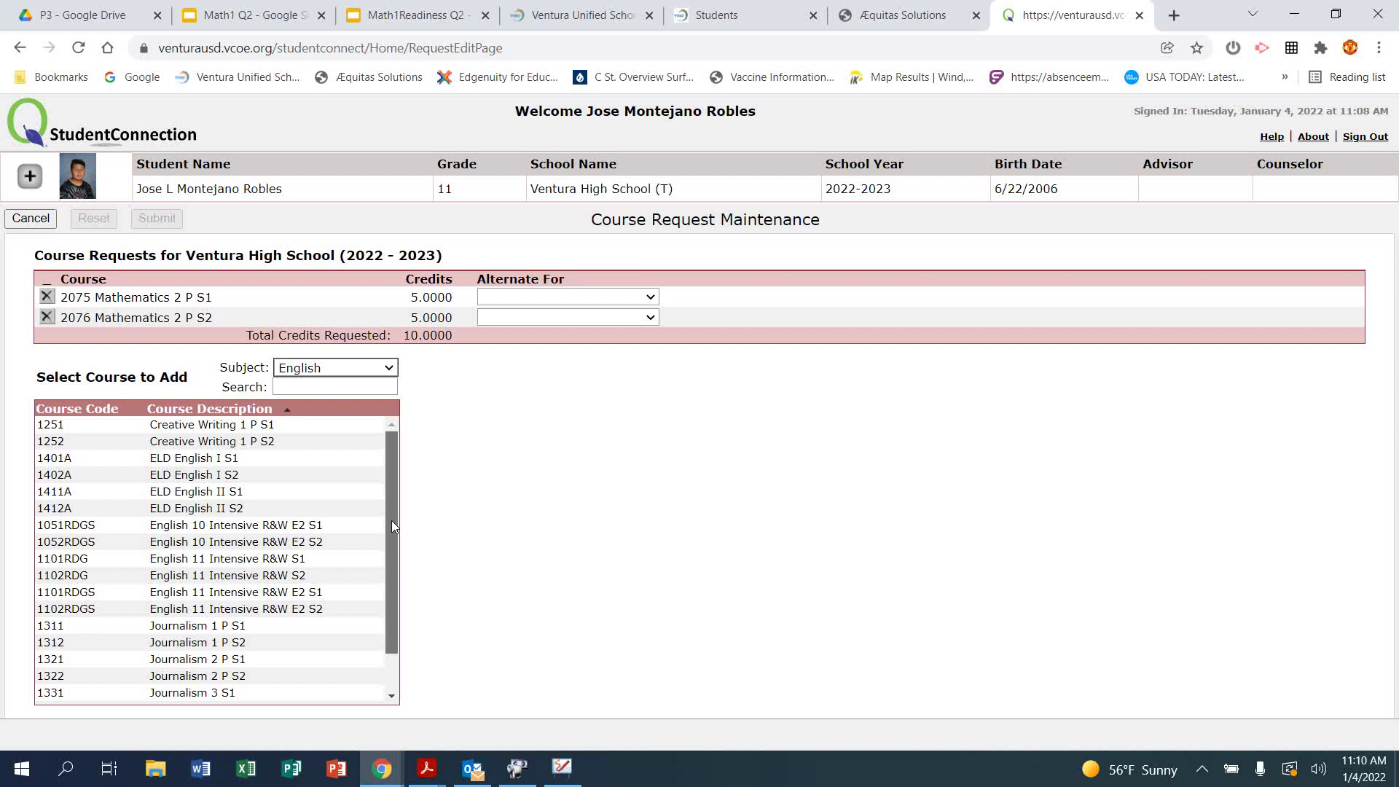
scroll(385, 626, down, 1)
scroll(285, 604, up, 1)
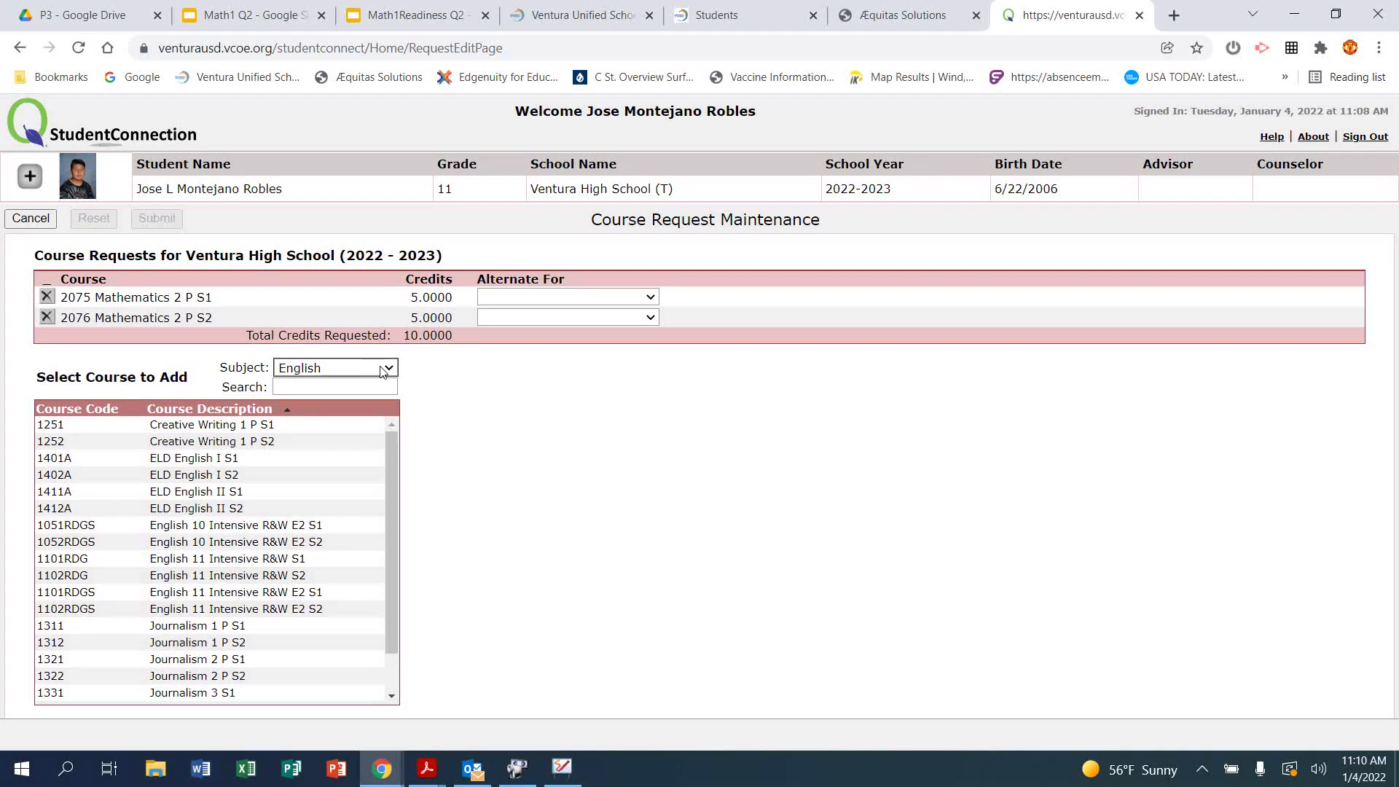
click(381, 372)
scroll(312, 606, down, 5)
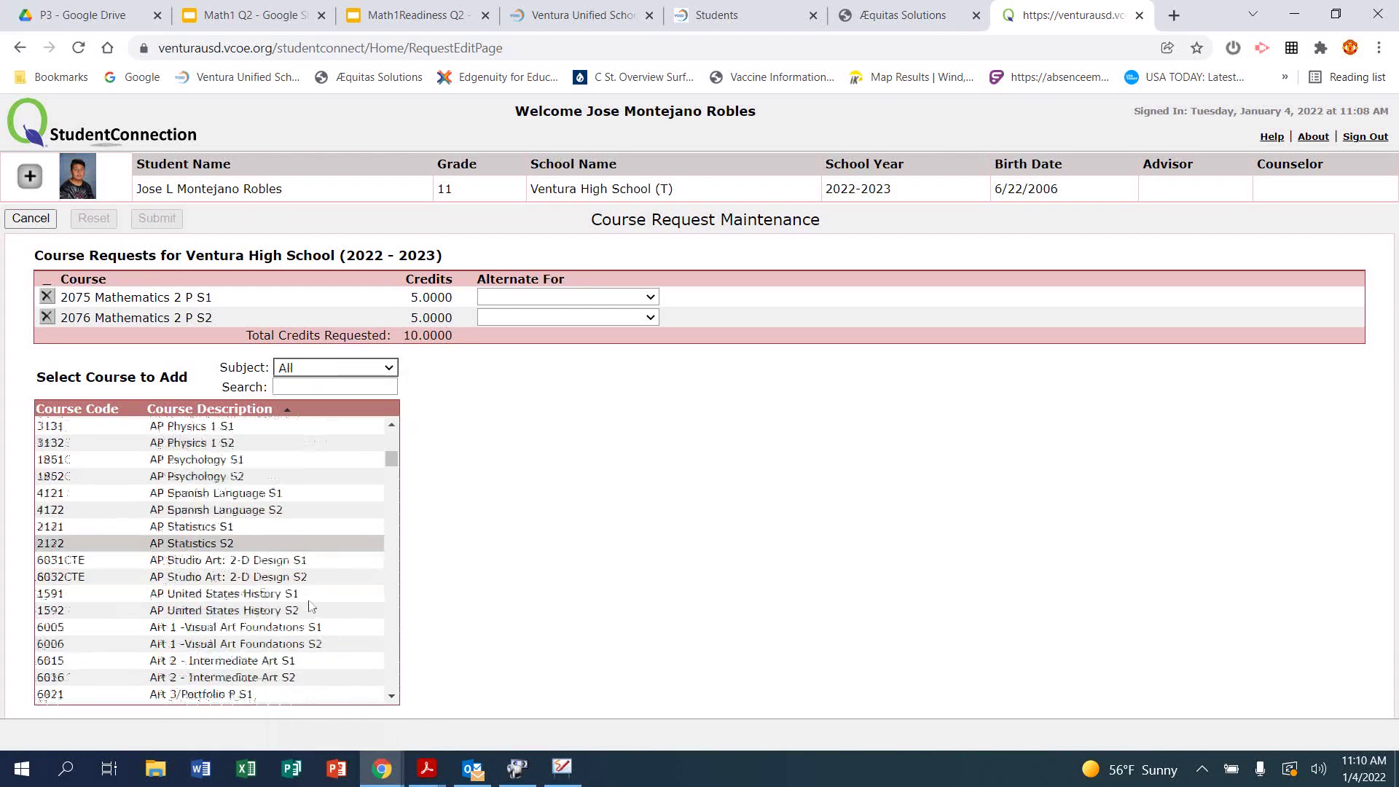
scroll(312, 607, down, 5)
scroll(295, 608, down, 5)
scroll(273, 611, down, 5)
scroll(258, 613, down, 5)
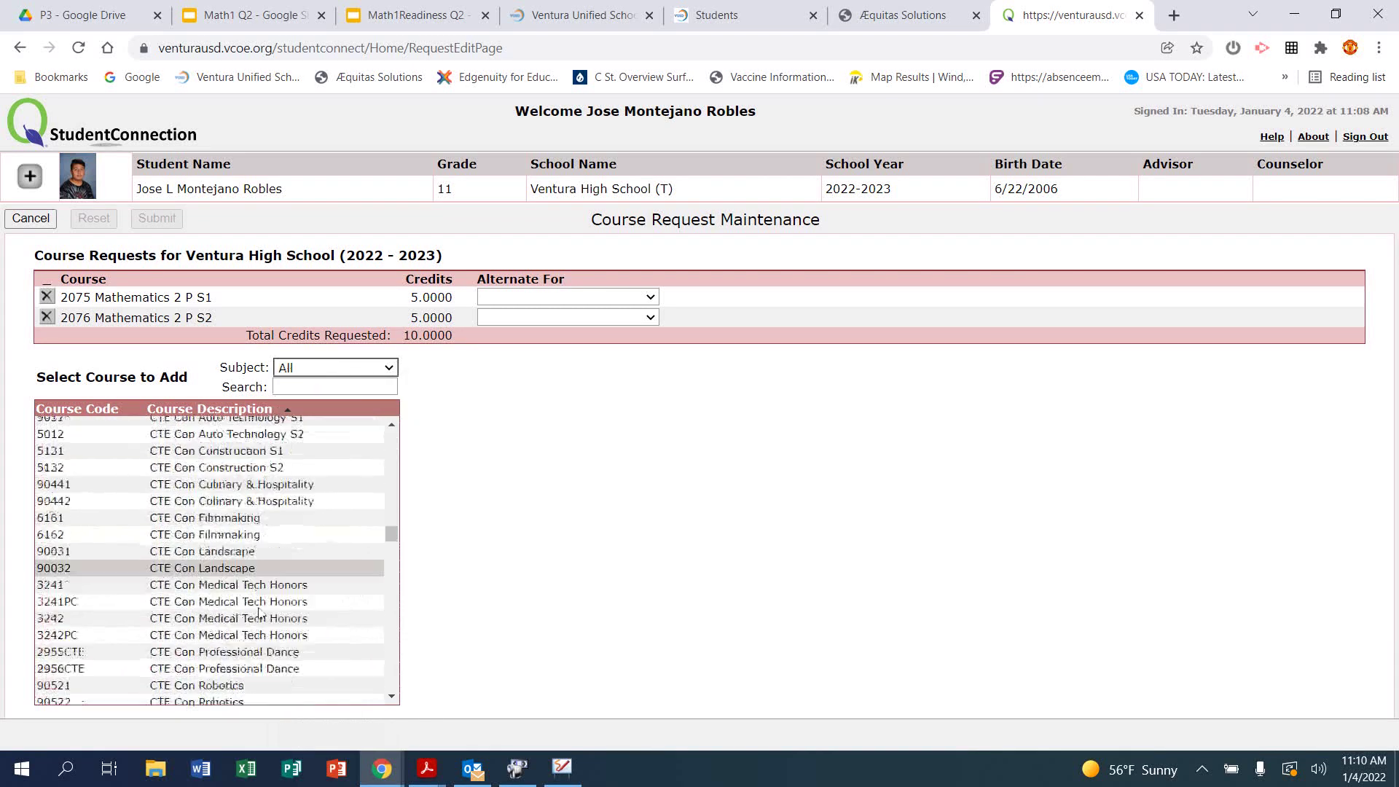
scroll(258, 614, down, 5)
scroll(260, 614, down, 5)
scroll(262, 614, down, 3)
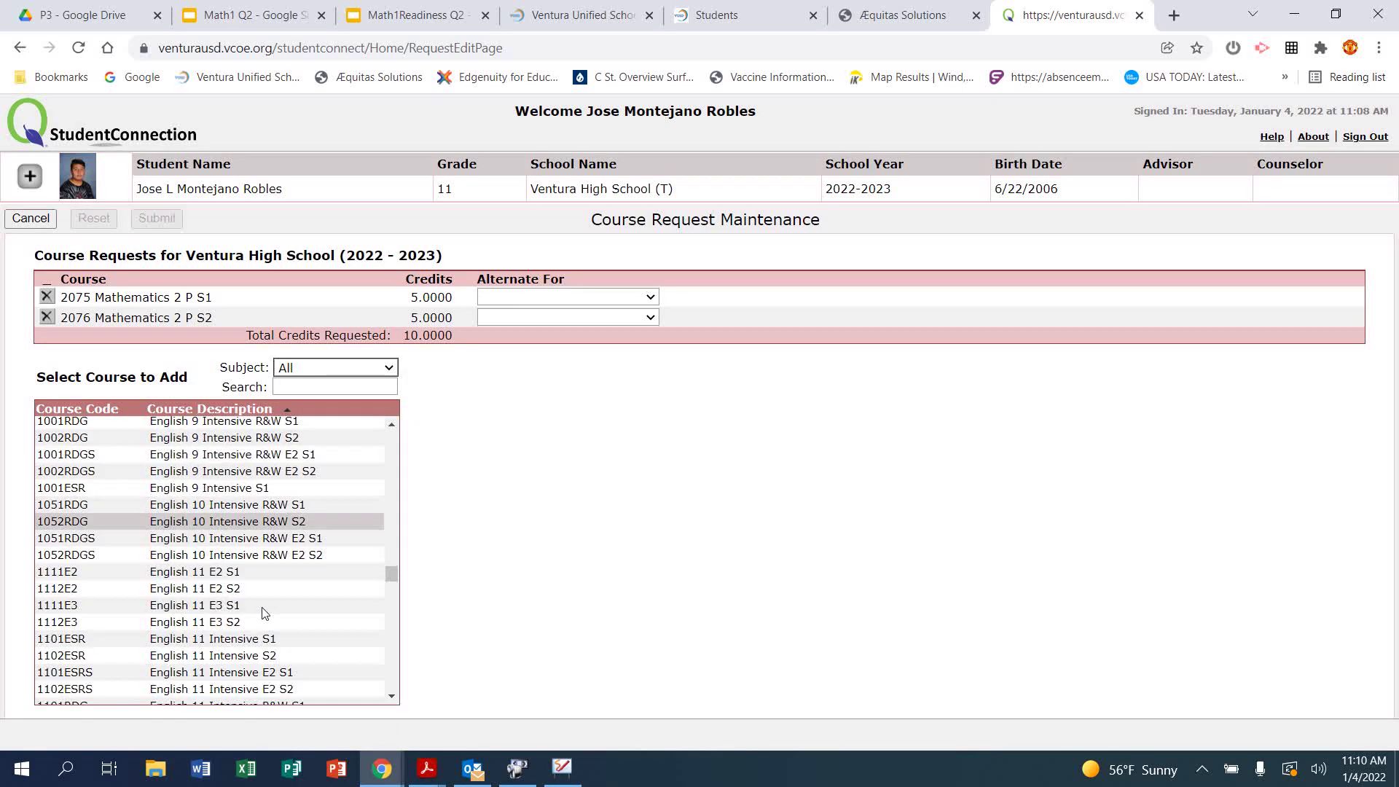
scroll(262, 612, down, 2)
scroll(266, 590, down, 2)
scroll(269, 563, down, 2)
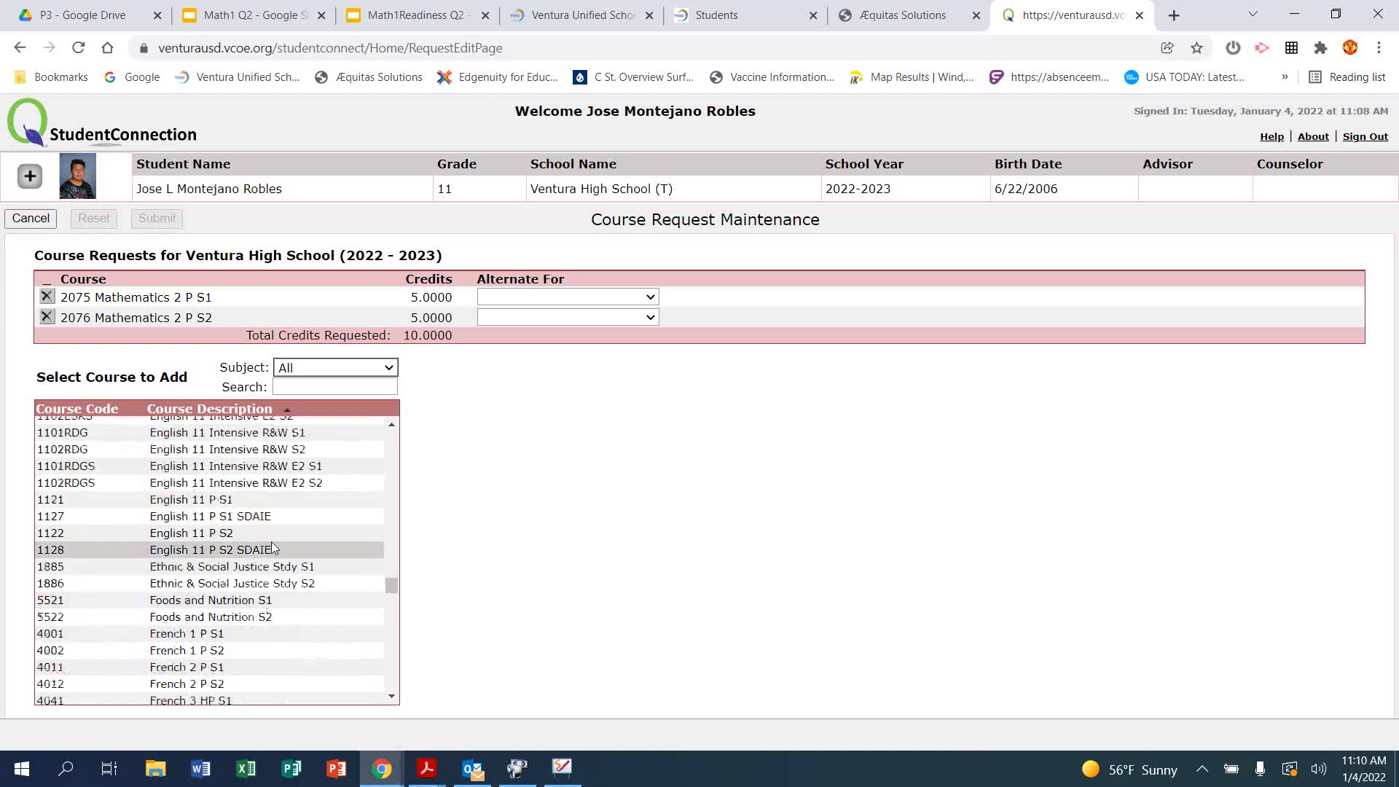
- Add and submit English 11 P S1 and S2 for 20 credits, then open Windows search
click(233, 500)
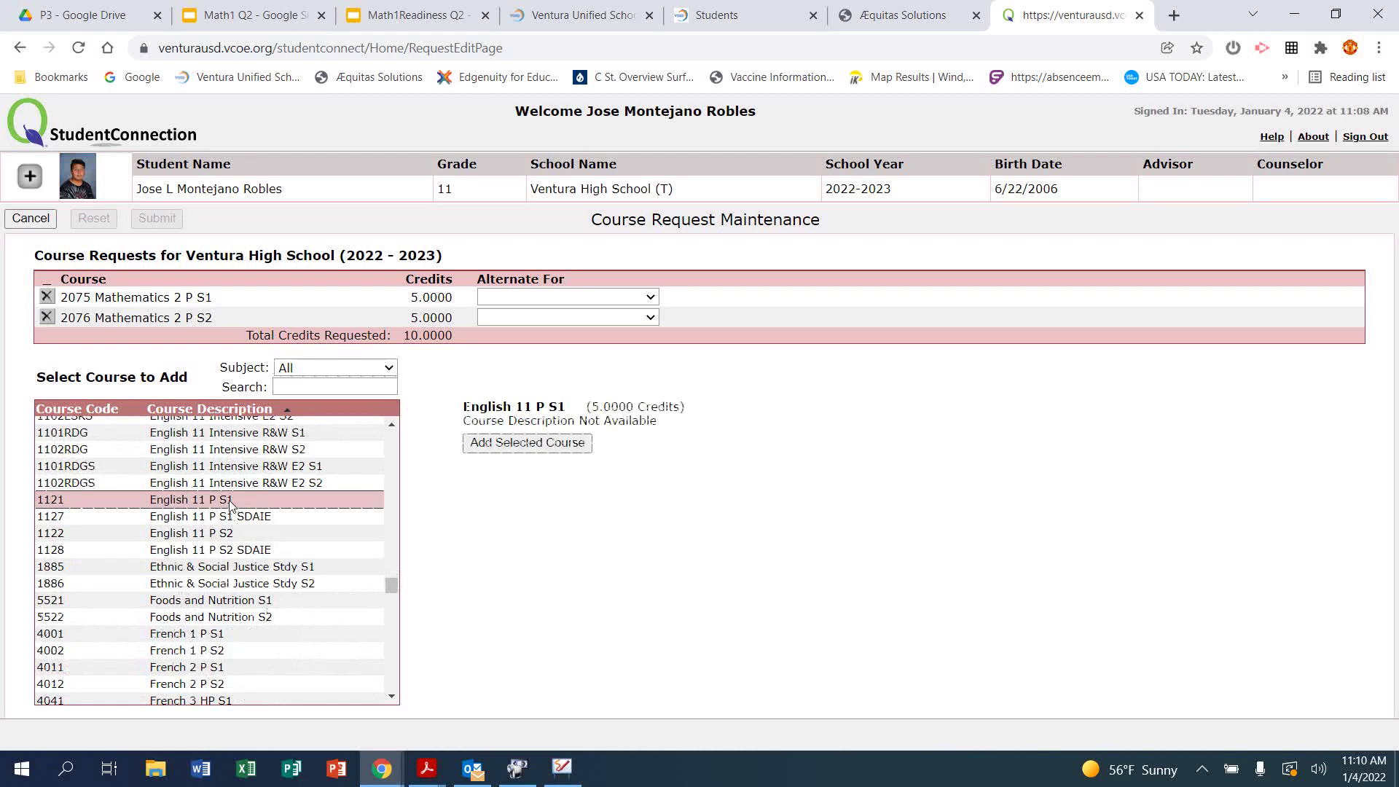
click(543, 442)
click(237, 556)
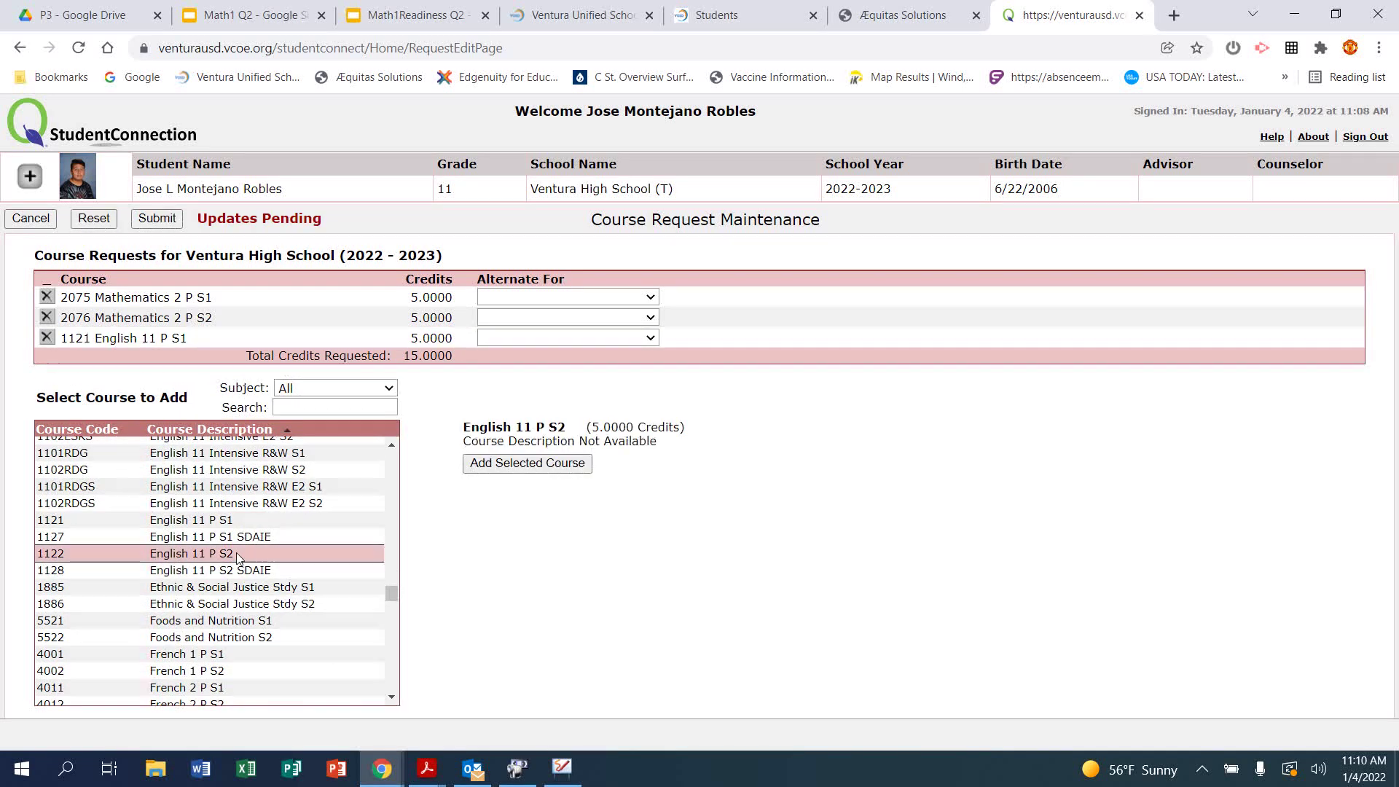
click(529, 465)
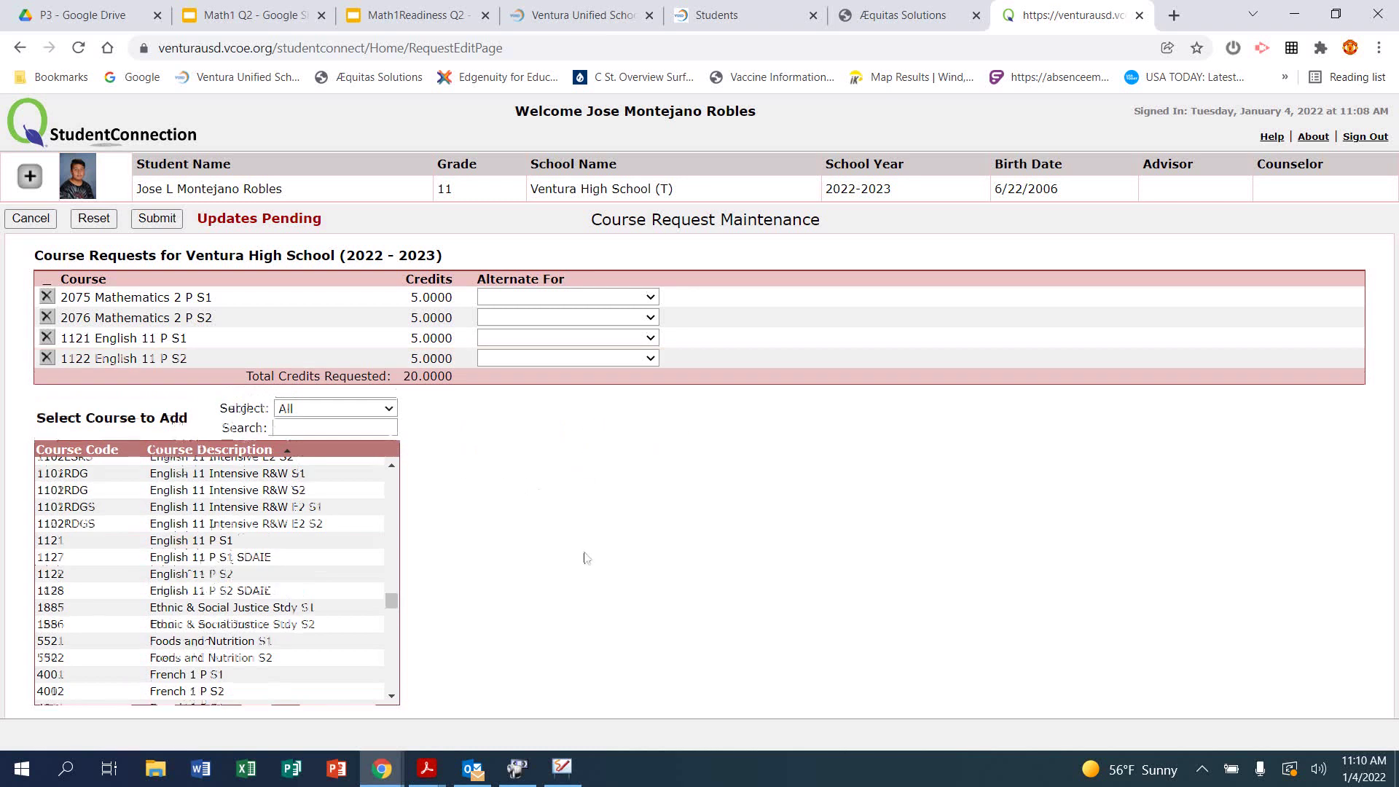
click(171, 218)
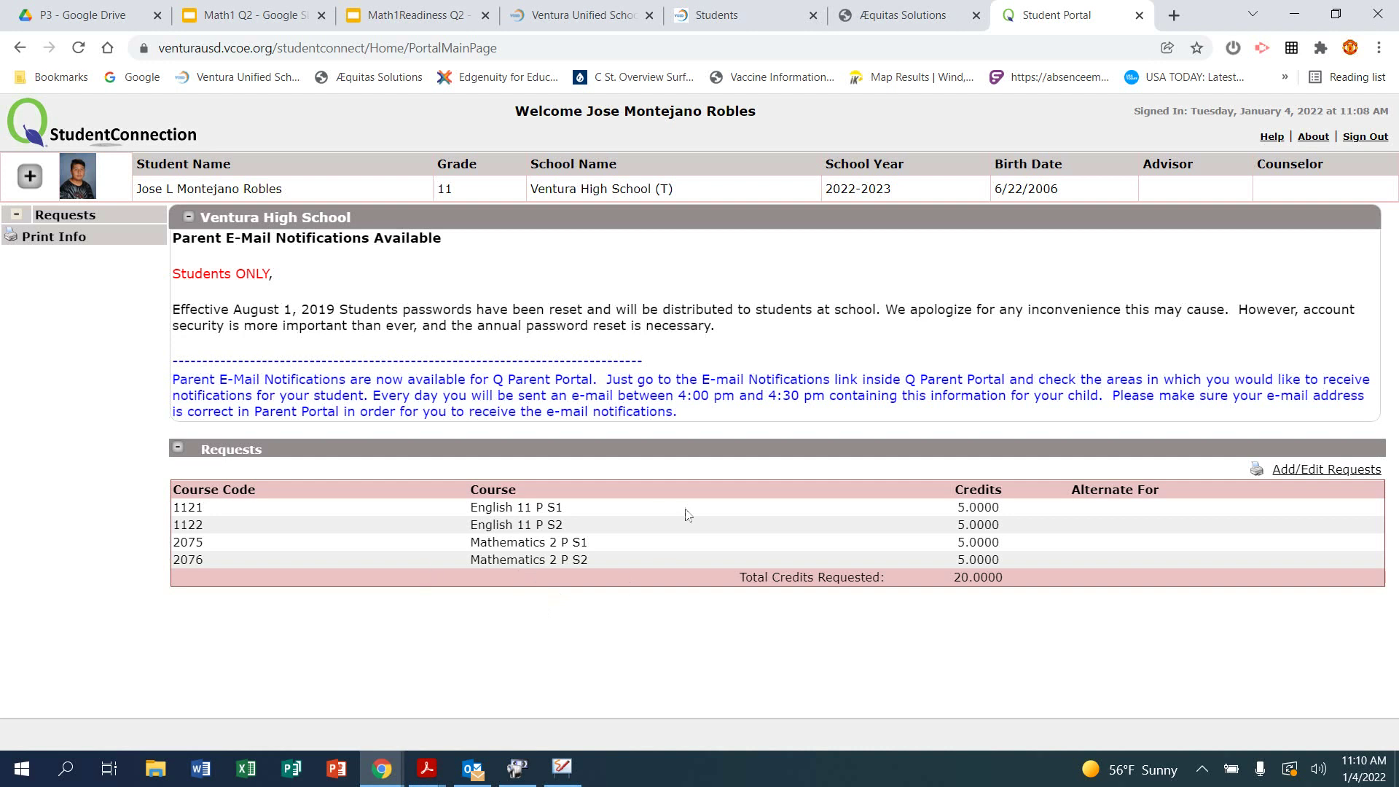
click(67, 770)
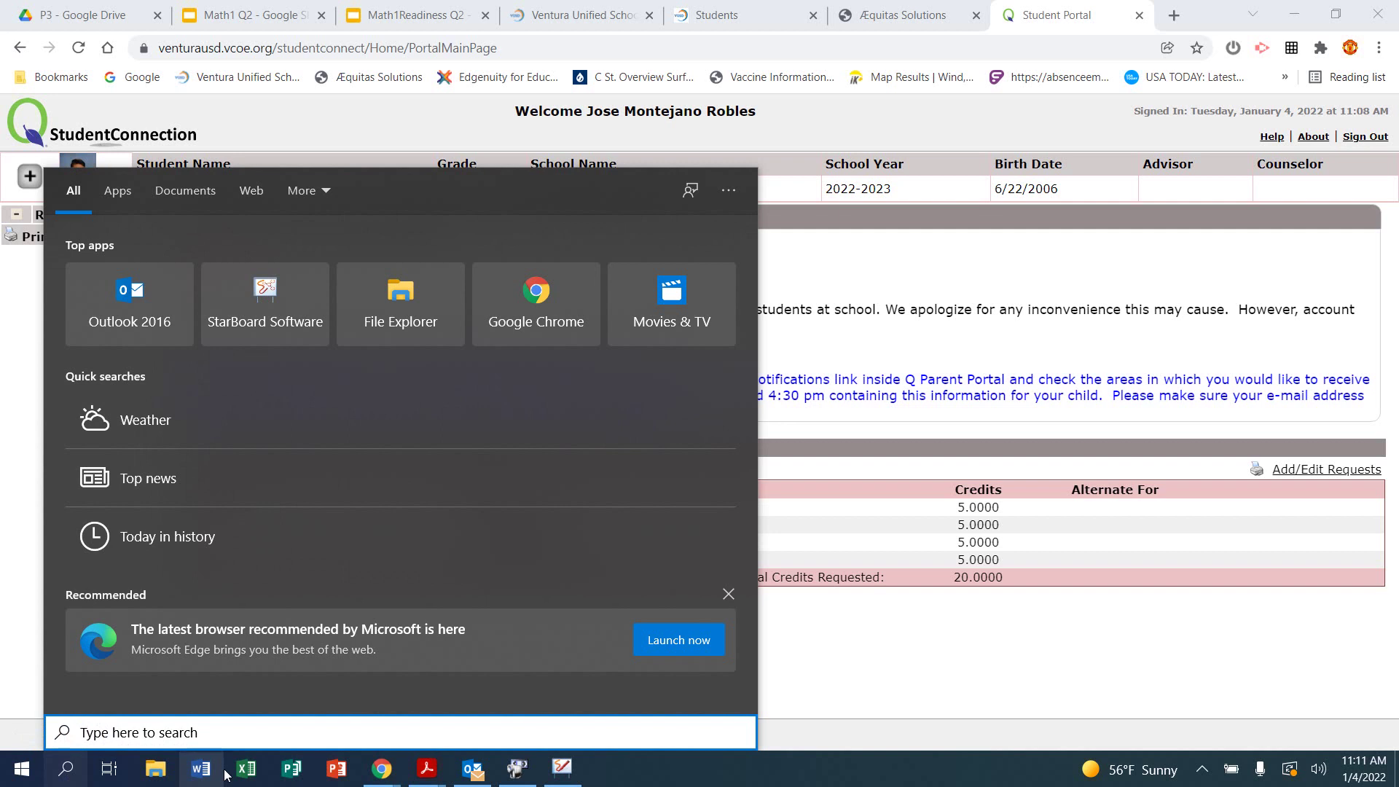
text(sn)
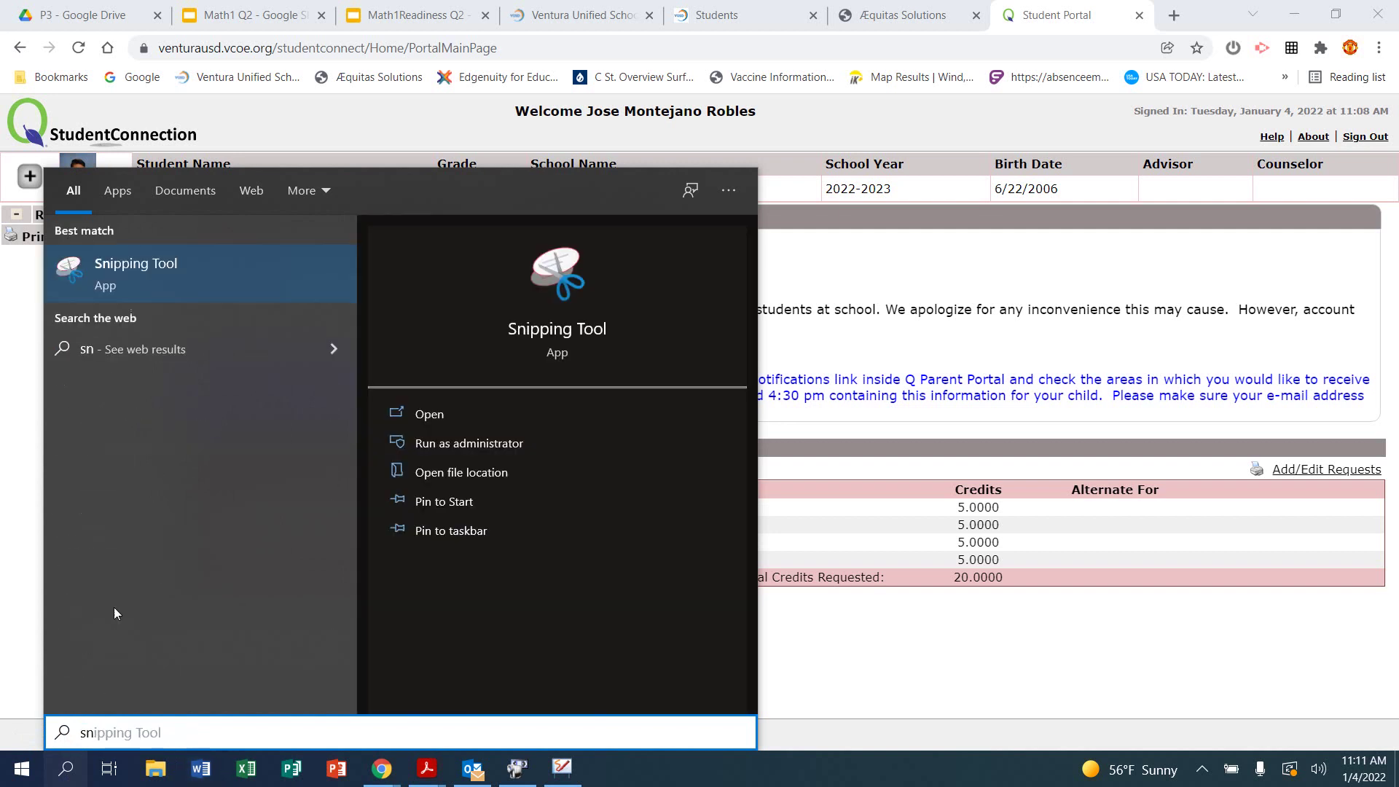
- Snip the portal page showing the four course requests and copy the snip
click(160, 281)
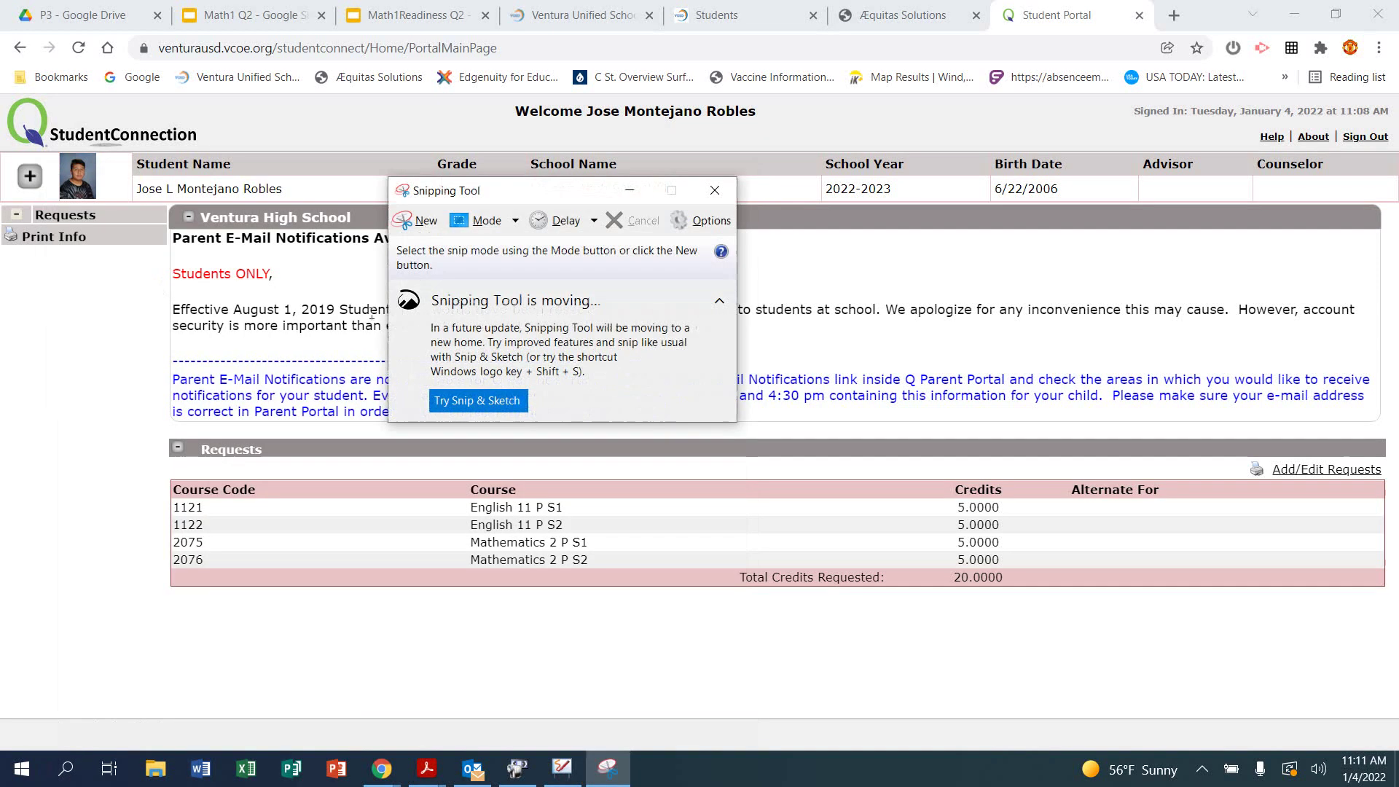
click(425, 222)
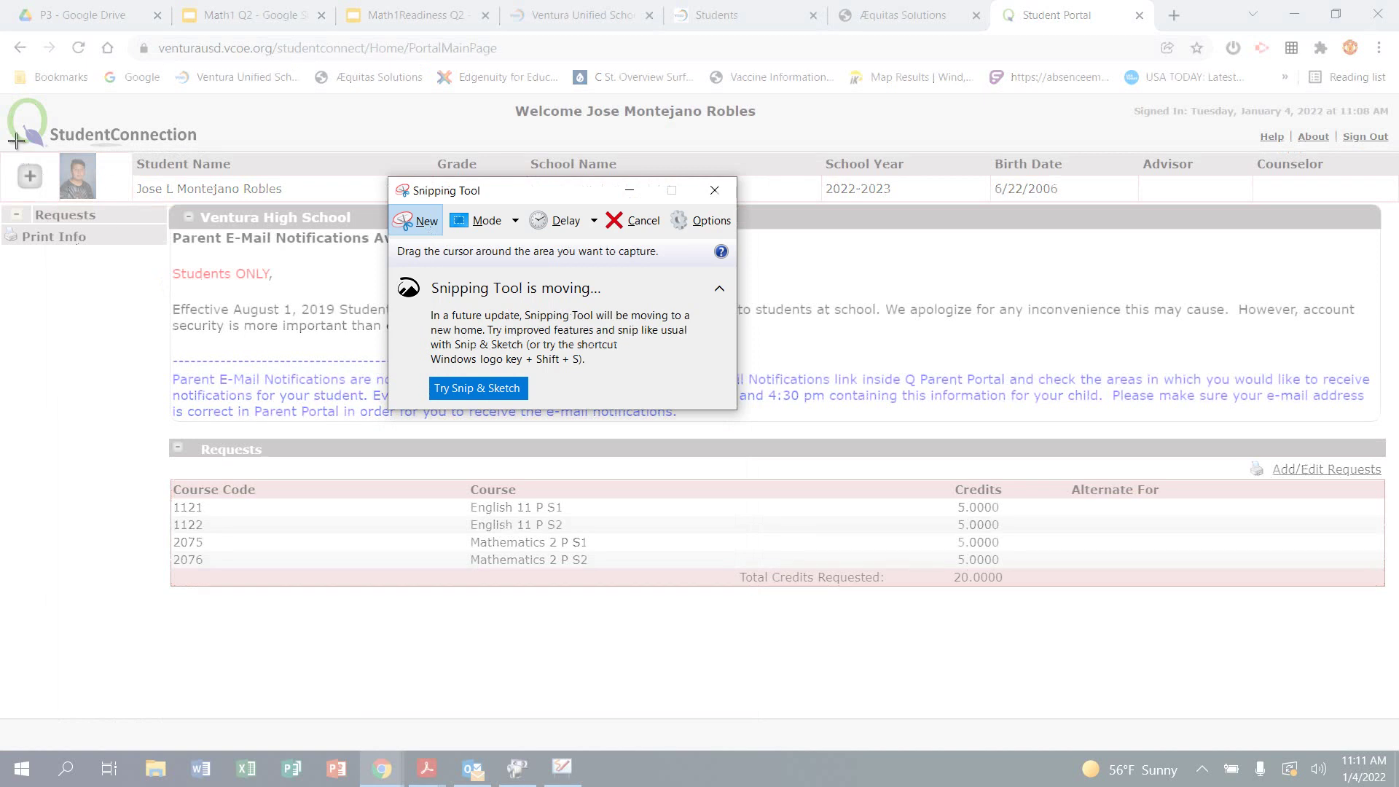
drag(16, 140, 1392, 616)
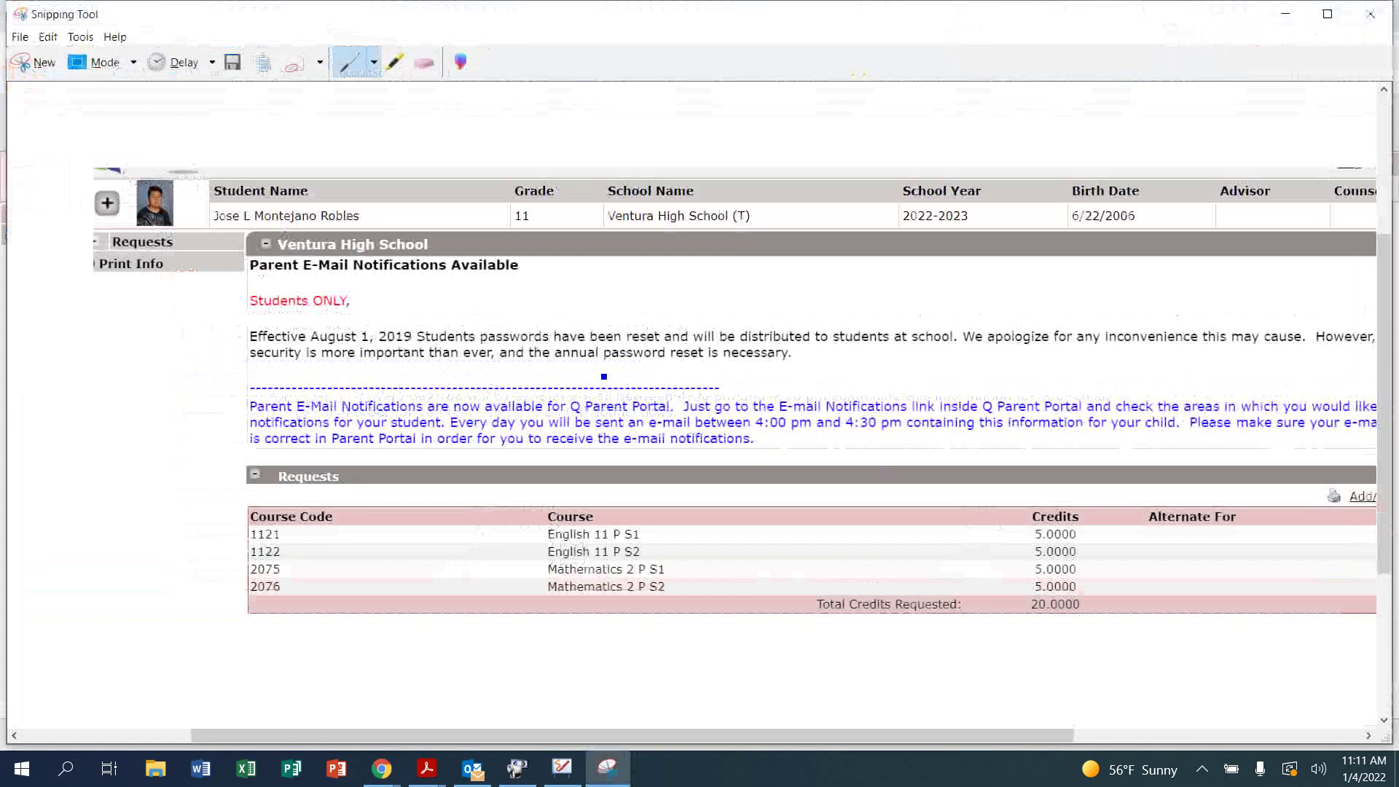
right_click(558, 394)
click(585, 421)
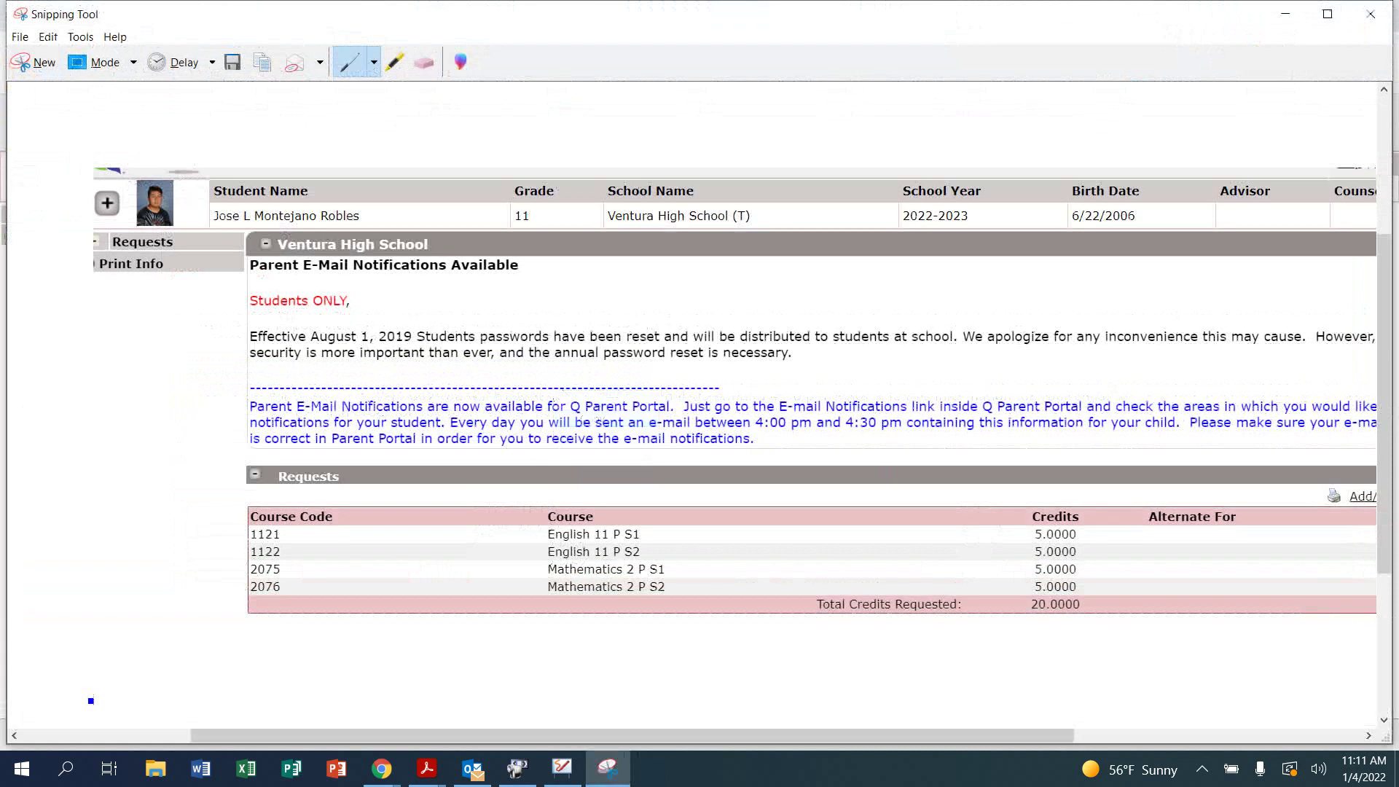
mouse_move(382, 768)
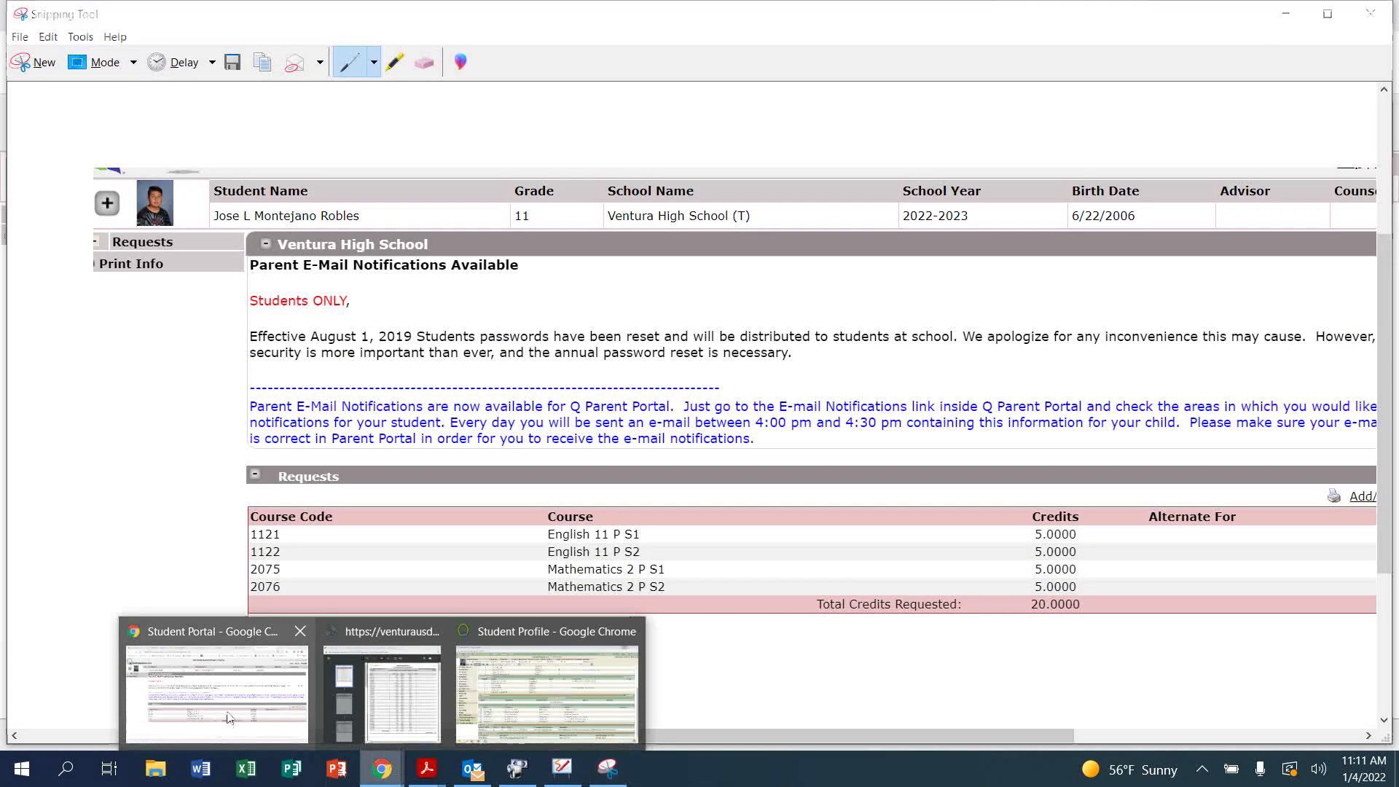
- Return to the Google Drive tab and open the P1 folder from My Drive
click(197, 678)
click(88, 15)
click(70, 236)
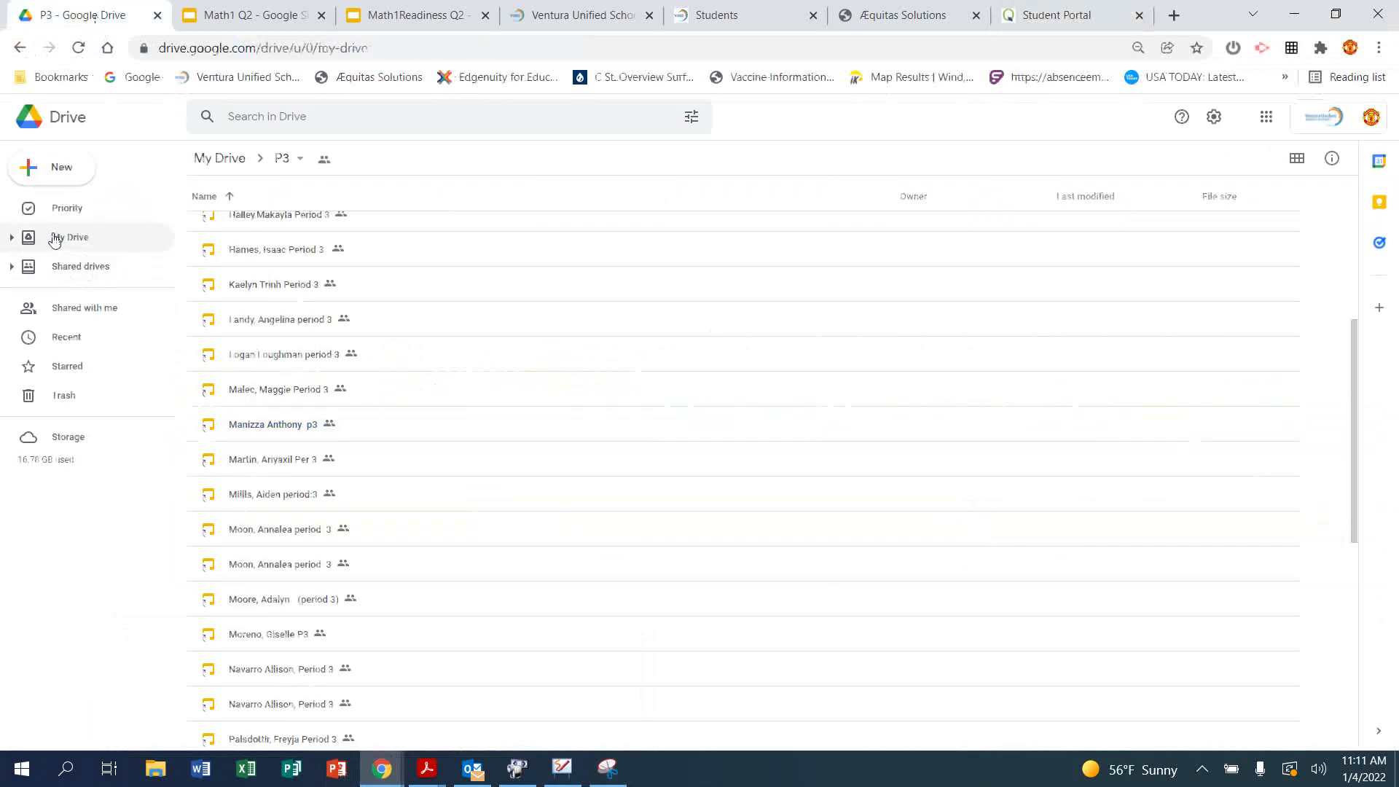
double_click(241, 486)
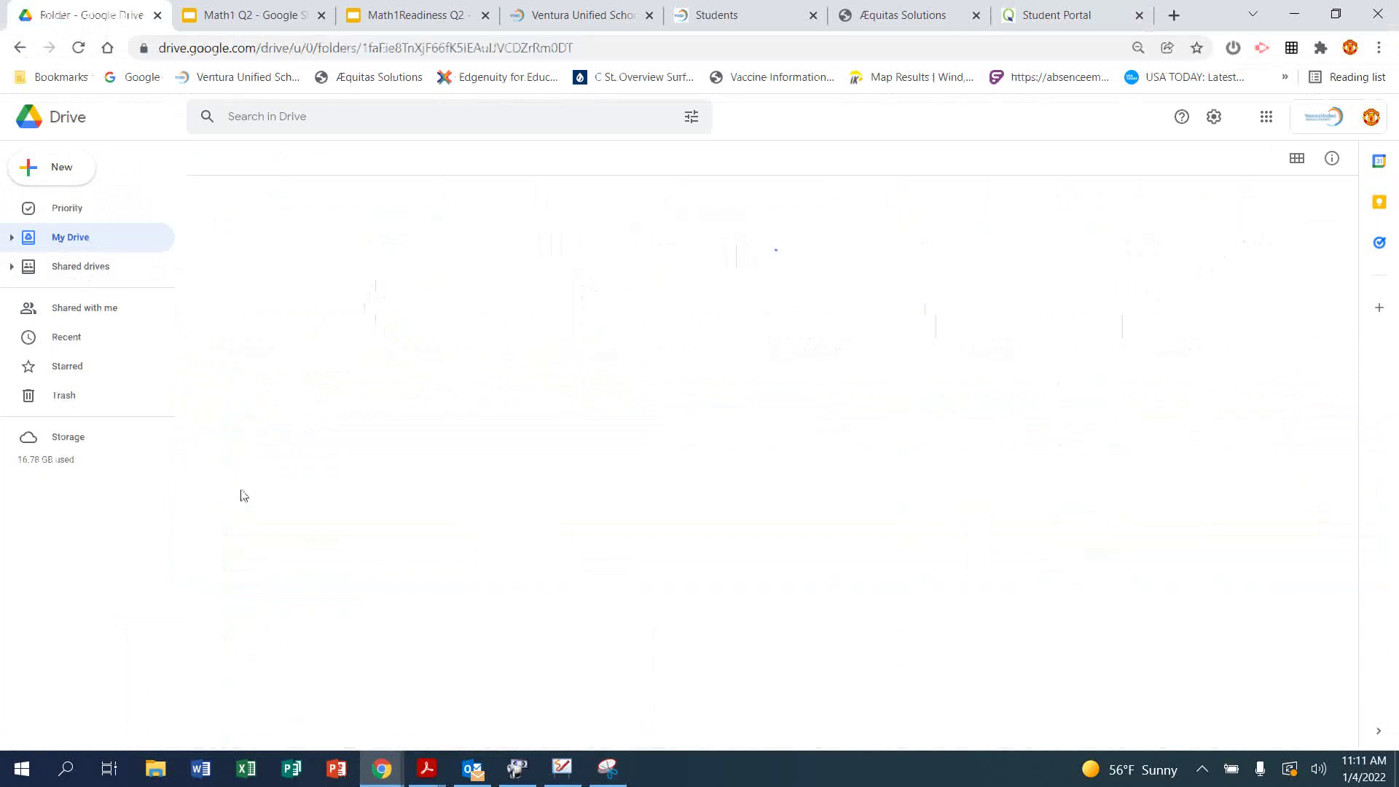
scroll(281, 546, down, 3)
scroll(291, 572, down, 1)
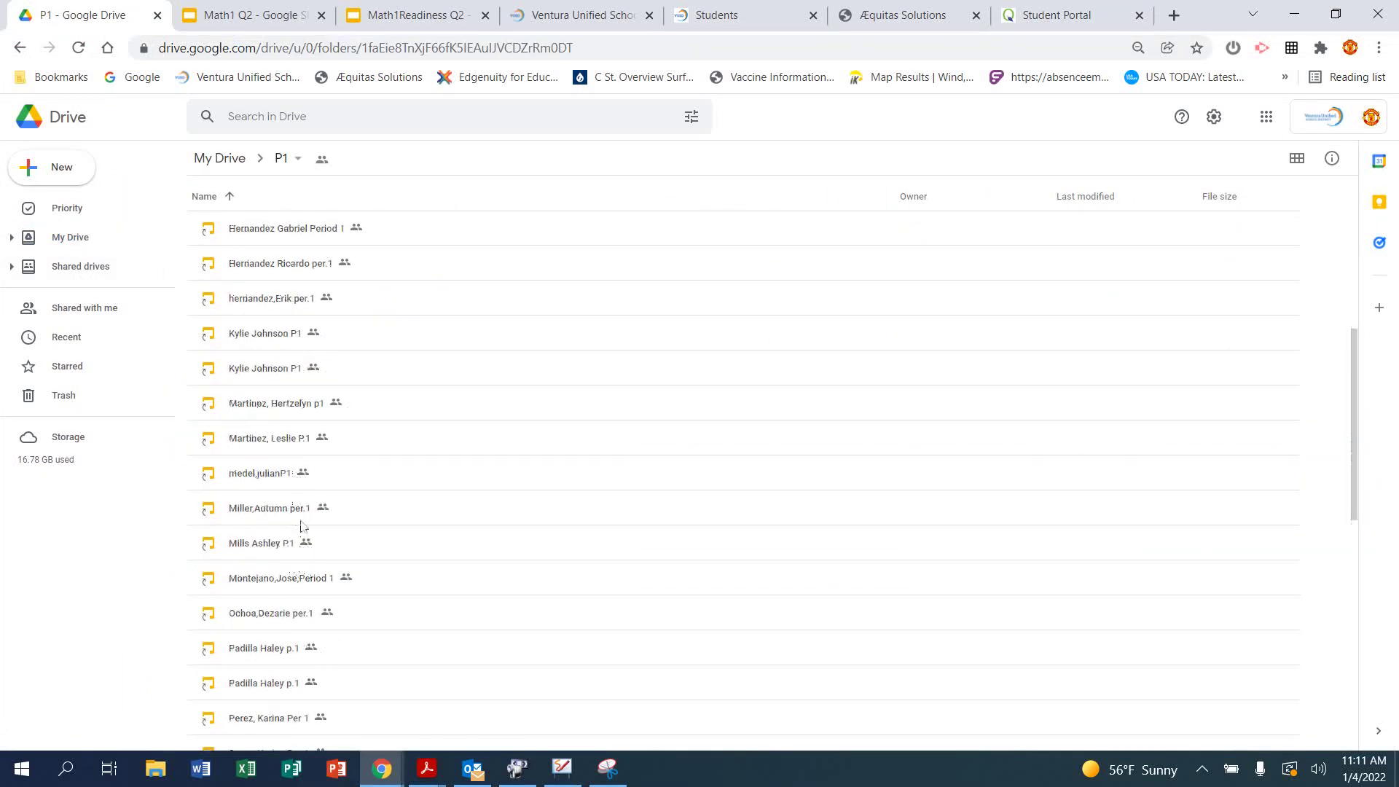
scroll(307, 534, down, 1)
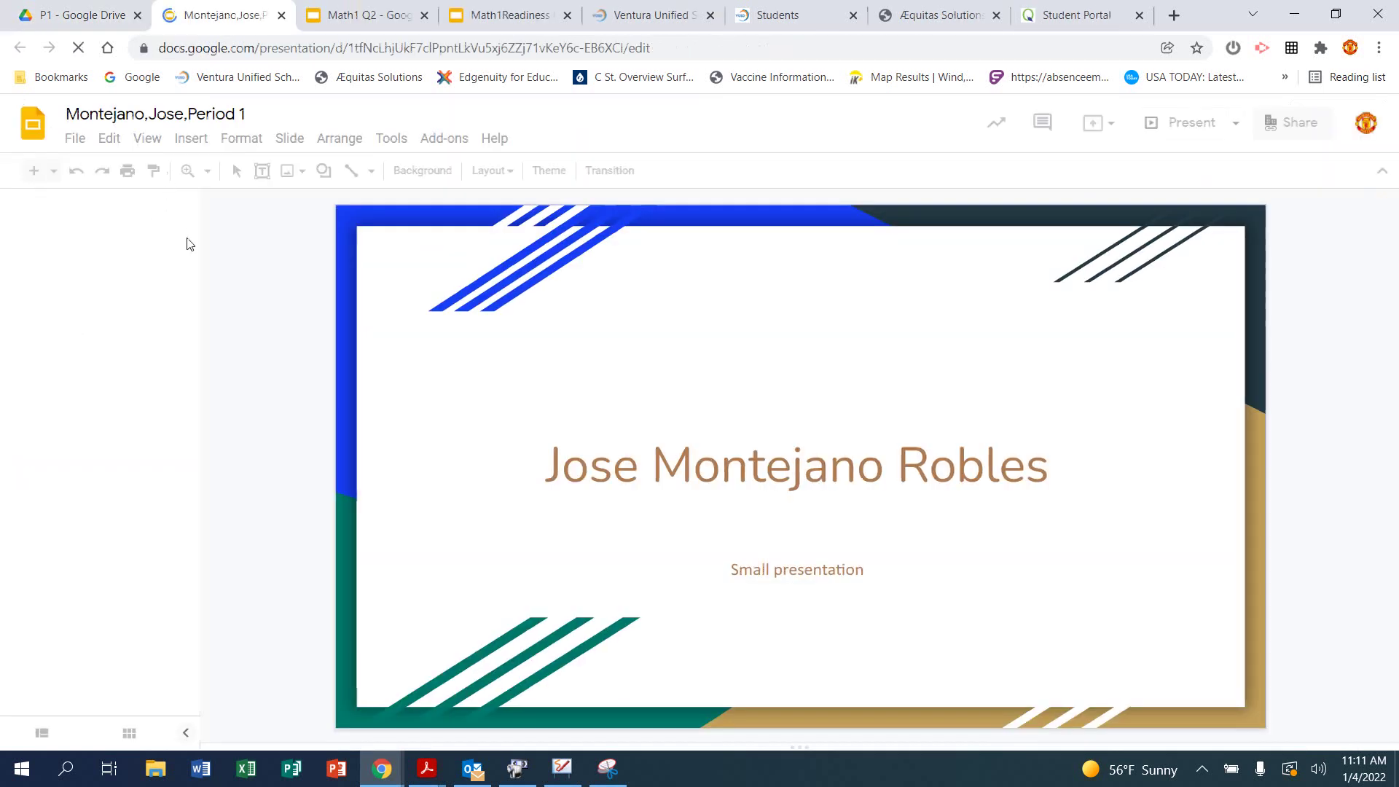
drag(194, 243, 194, 686)
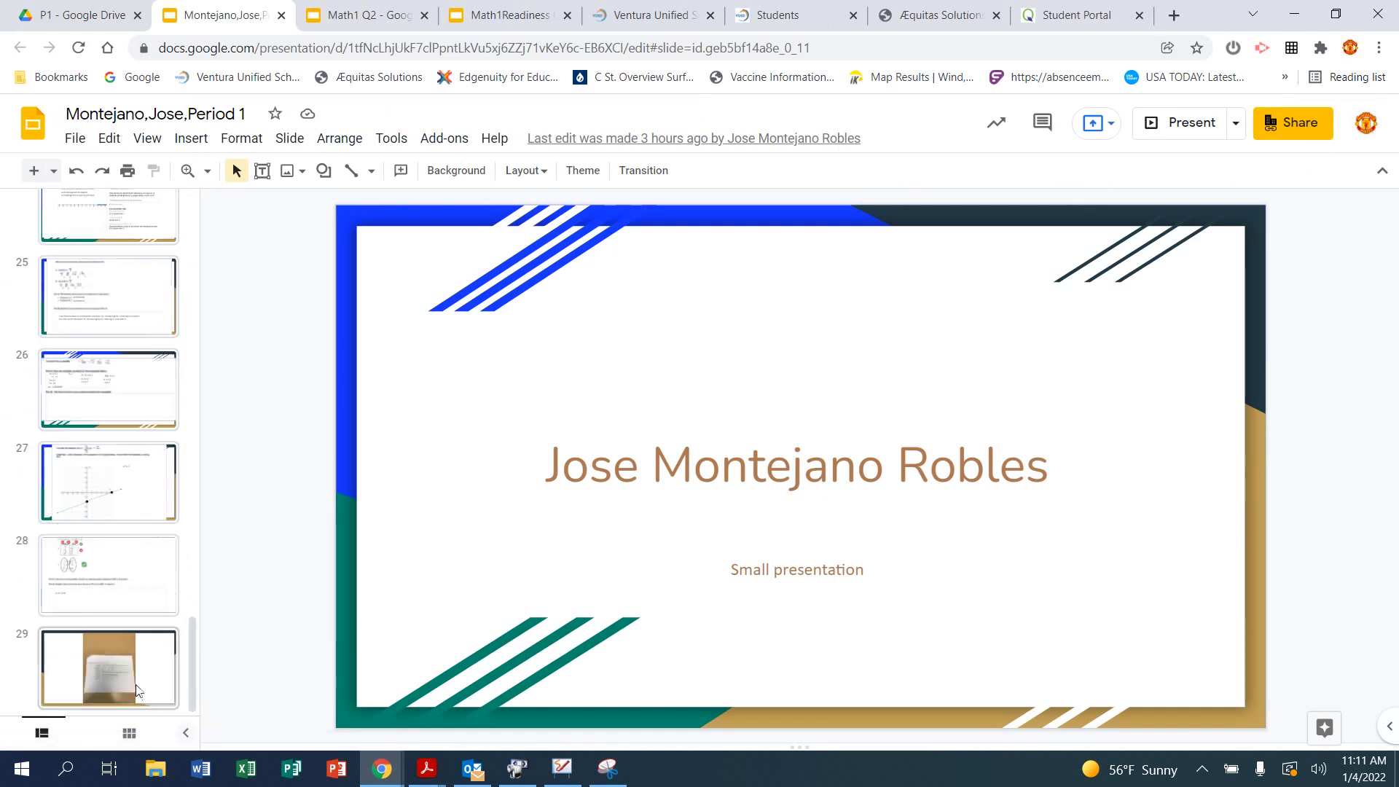
- Select slide 29, zoom into its worksheet photo, and insert a new slide 30
click(137, 686)
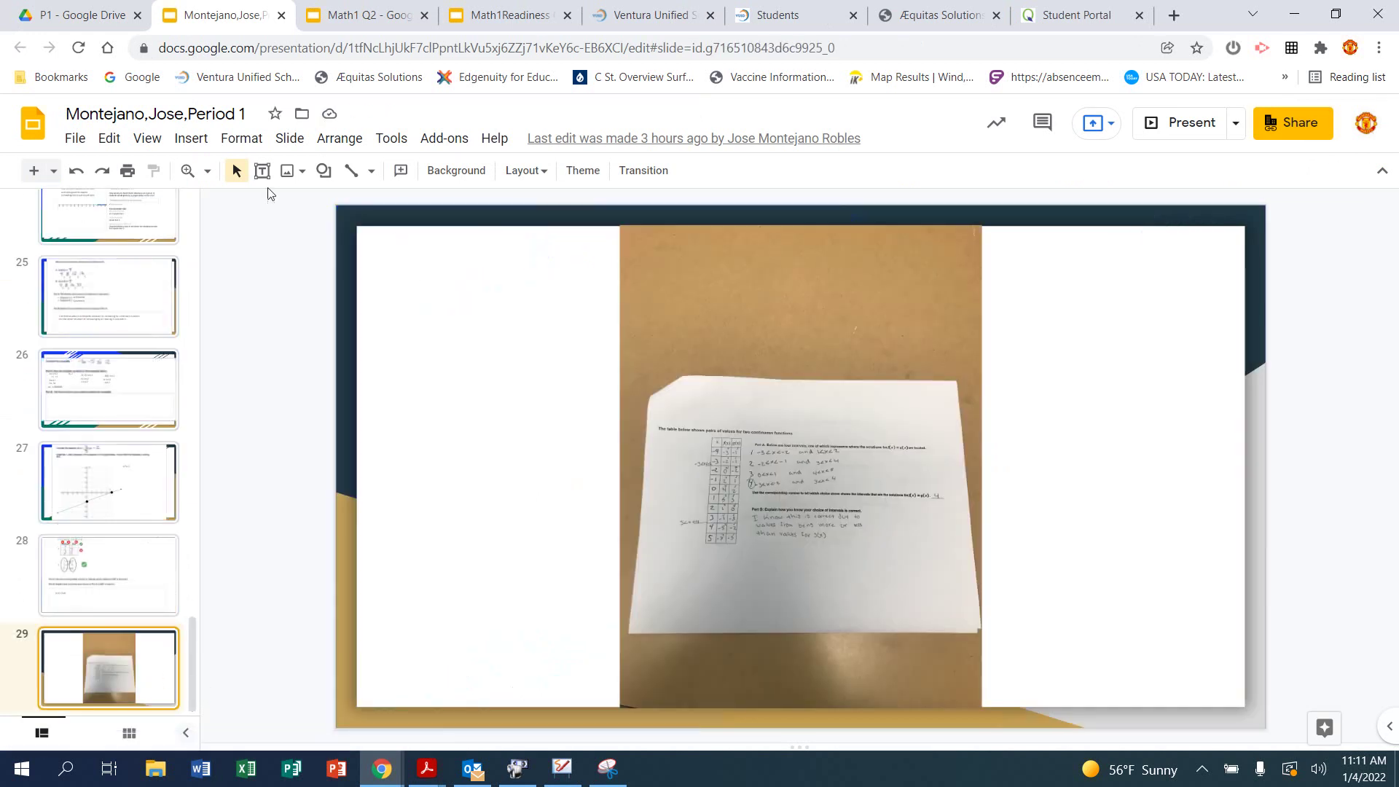
click(185, 170)
click(812, 540)
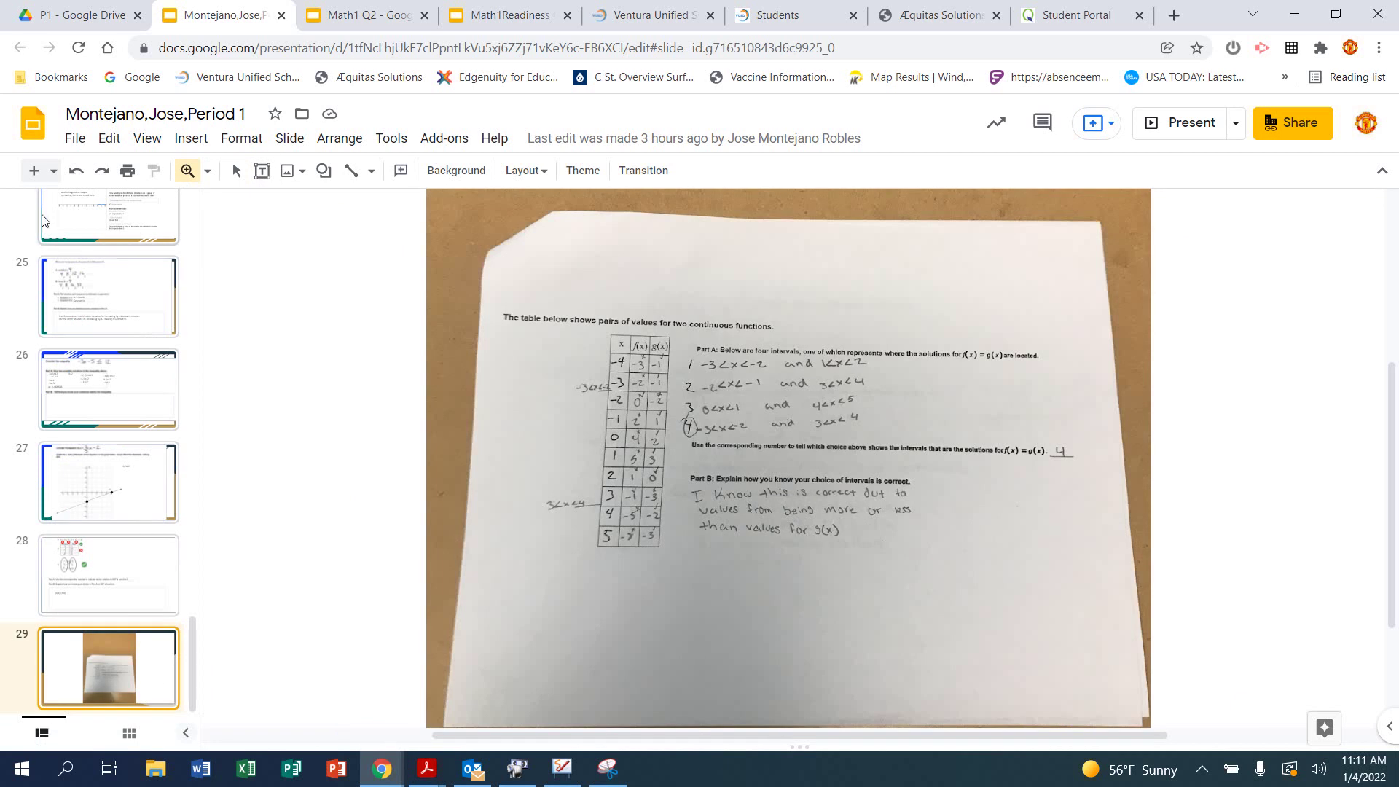
click(34, 170)
- Paste the course requests screenshot onto slide 30 and fit the slide in view
right_click(101, 655)
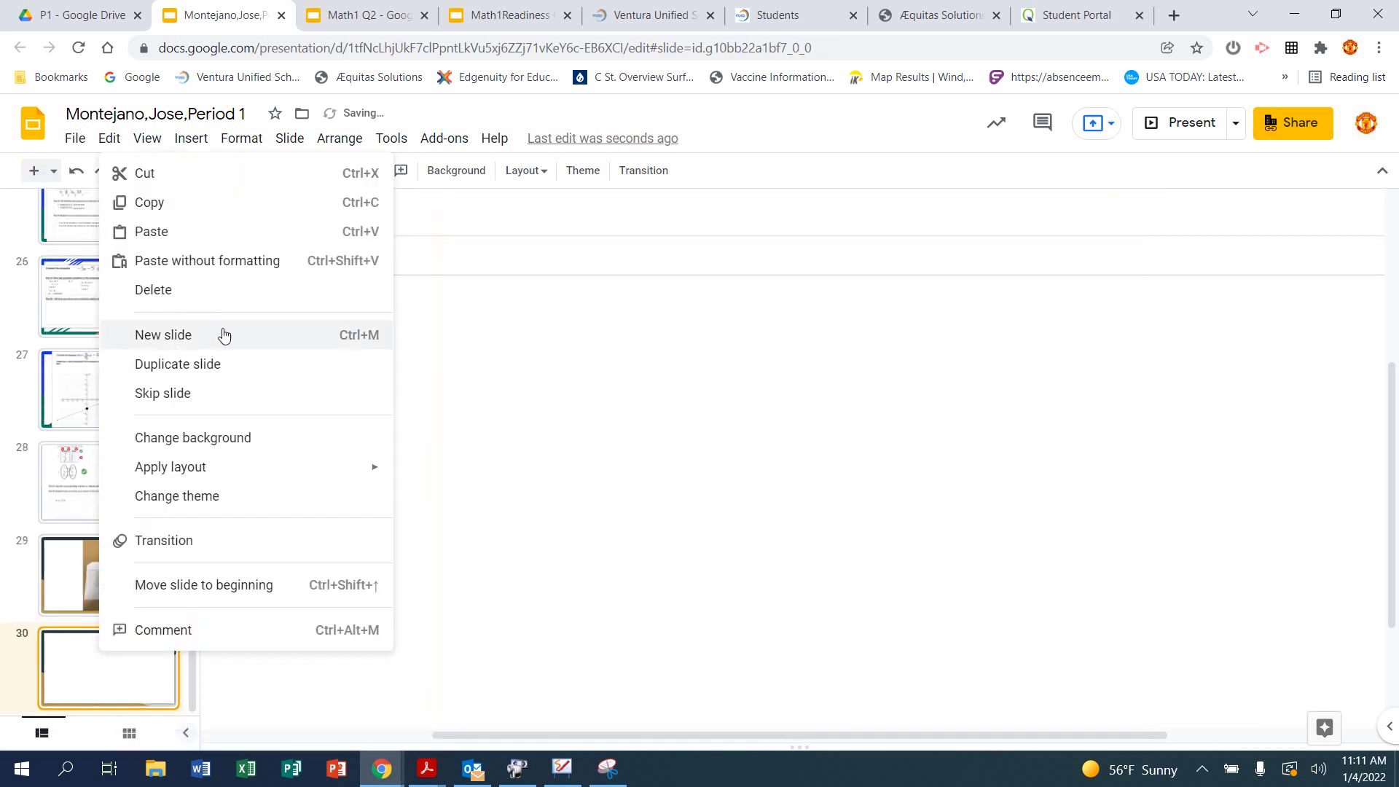
click(206, 234)
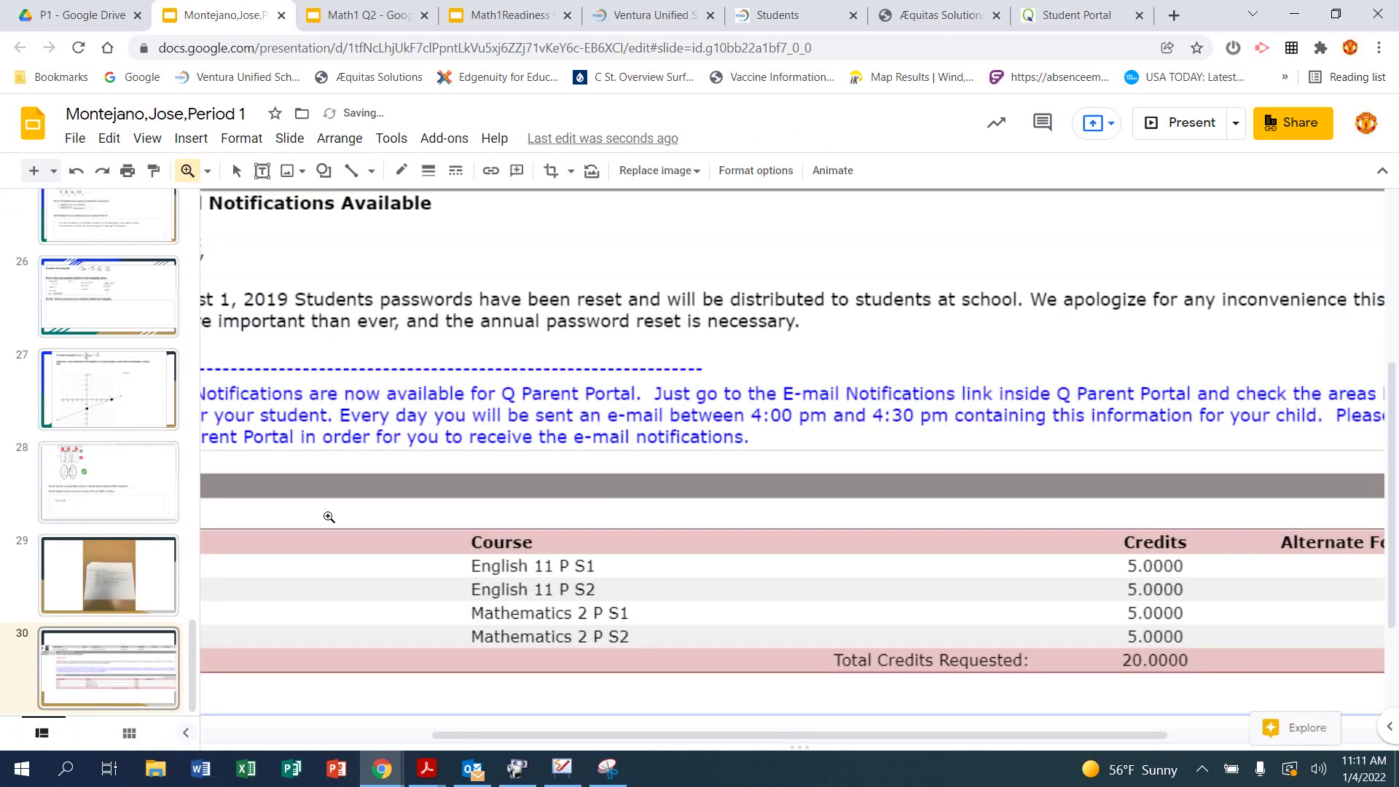
click(207, 171)
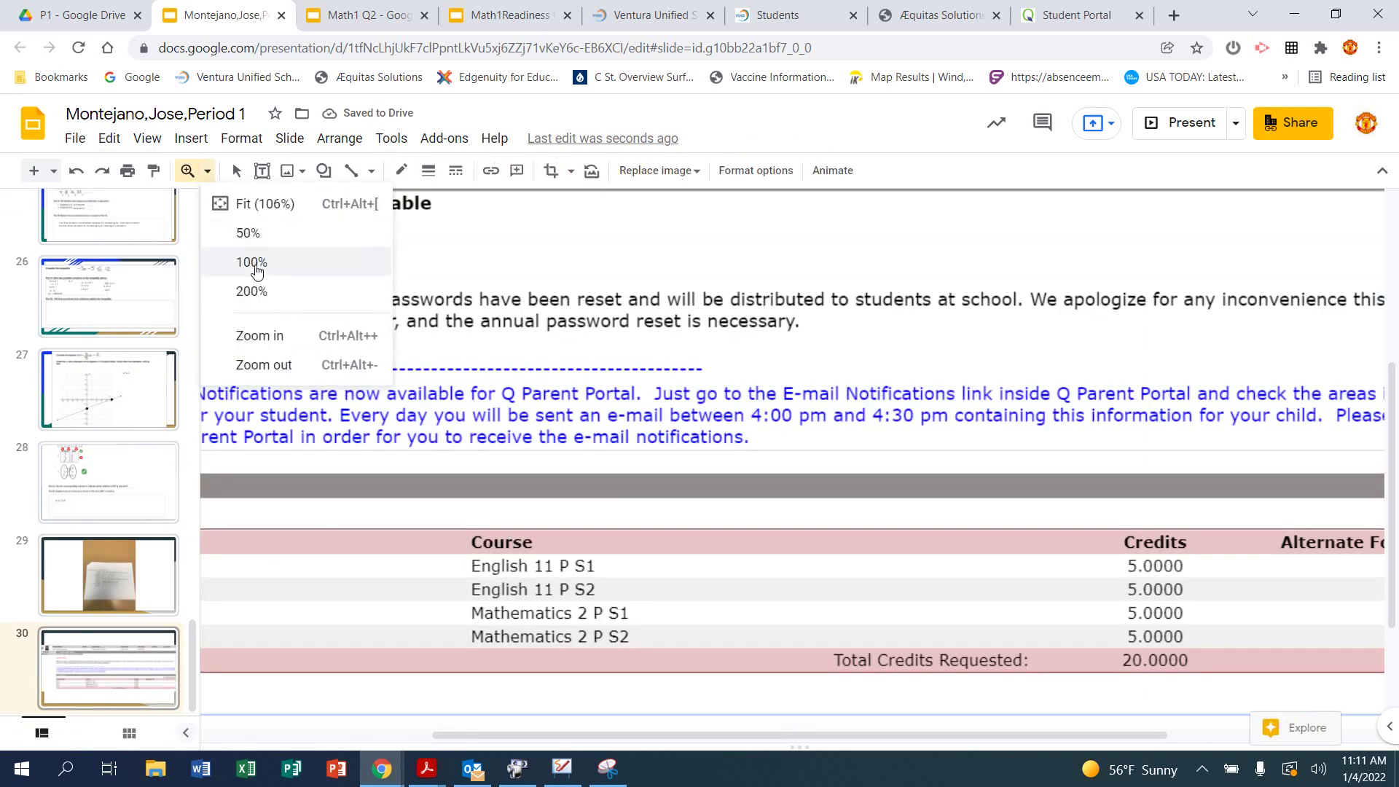
click(251, 262)
- Check the pasted screenshot at several zoom levels, ending at 100% on slide 30
click(459, 250)
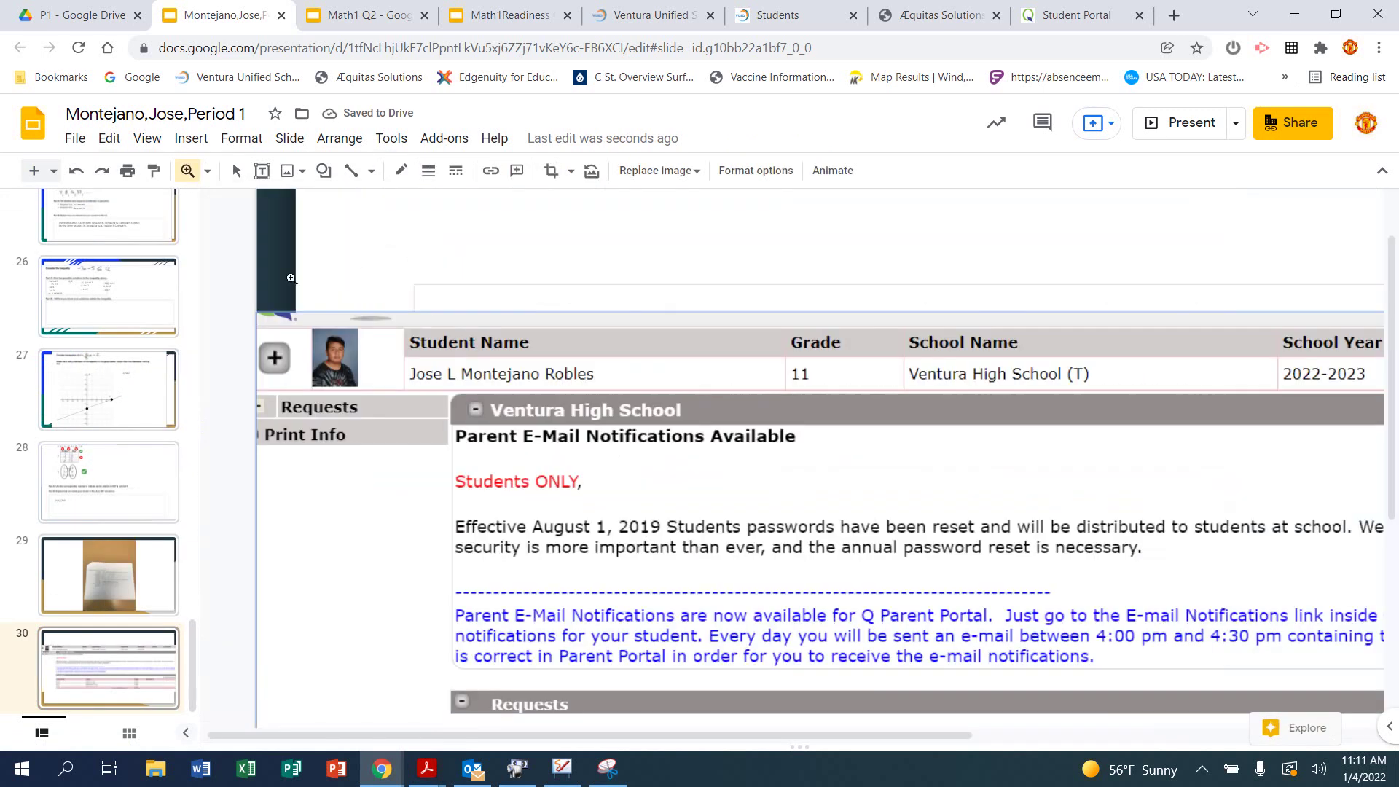
click(207, 171)
click(250, 264)
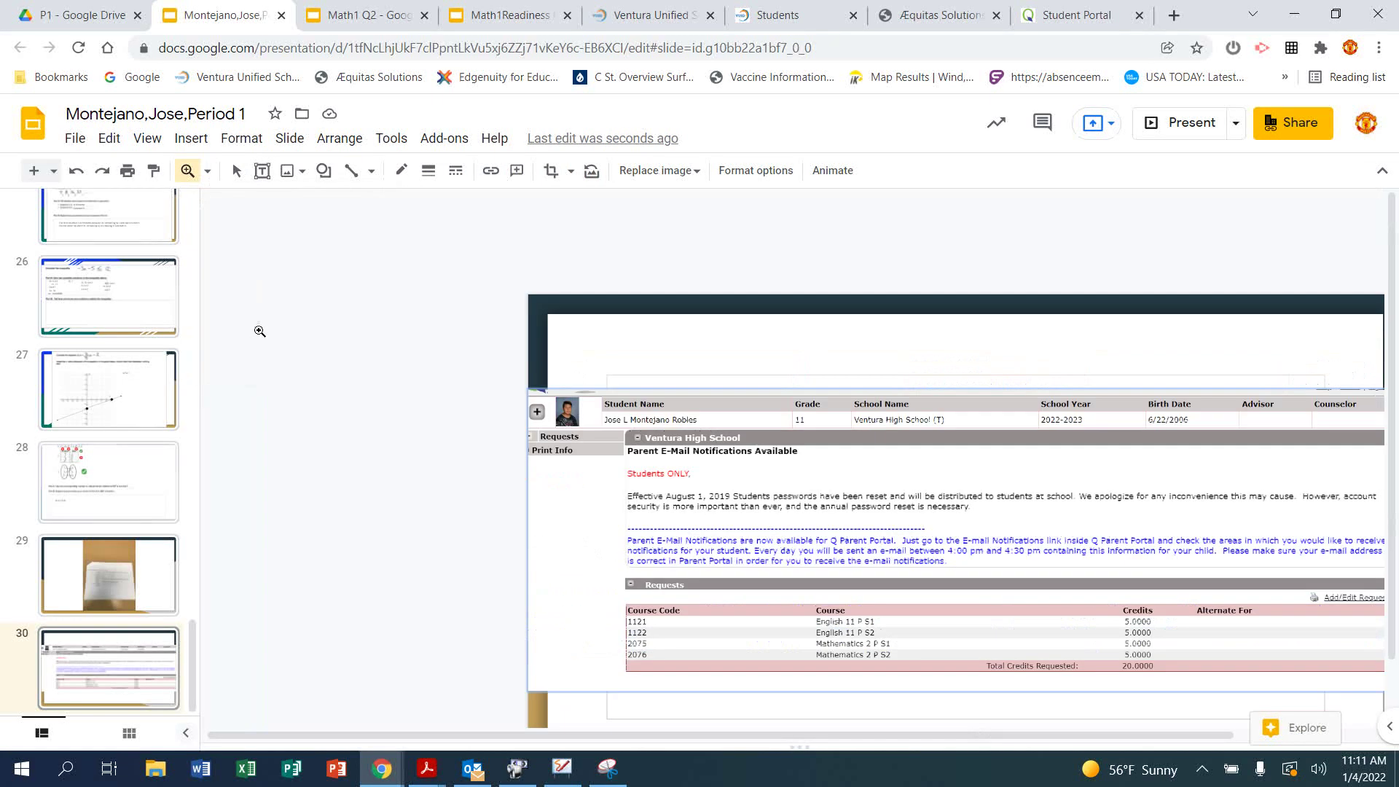
click(359, 359)
scroll(452, 483, down, 1)
scroll(216, 205, down, 2)
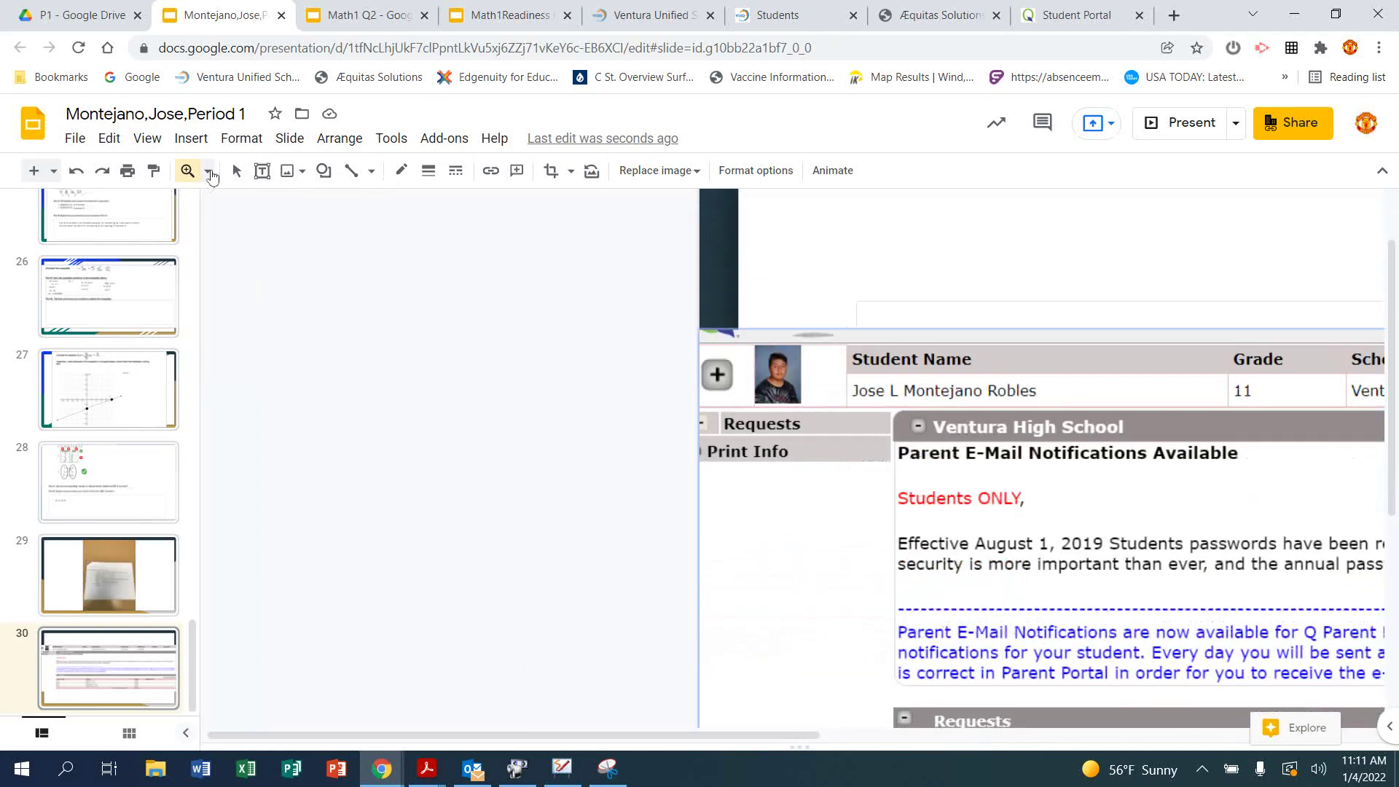
click(207, 172)
click(251, 258)
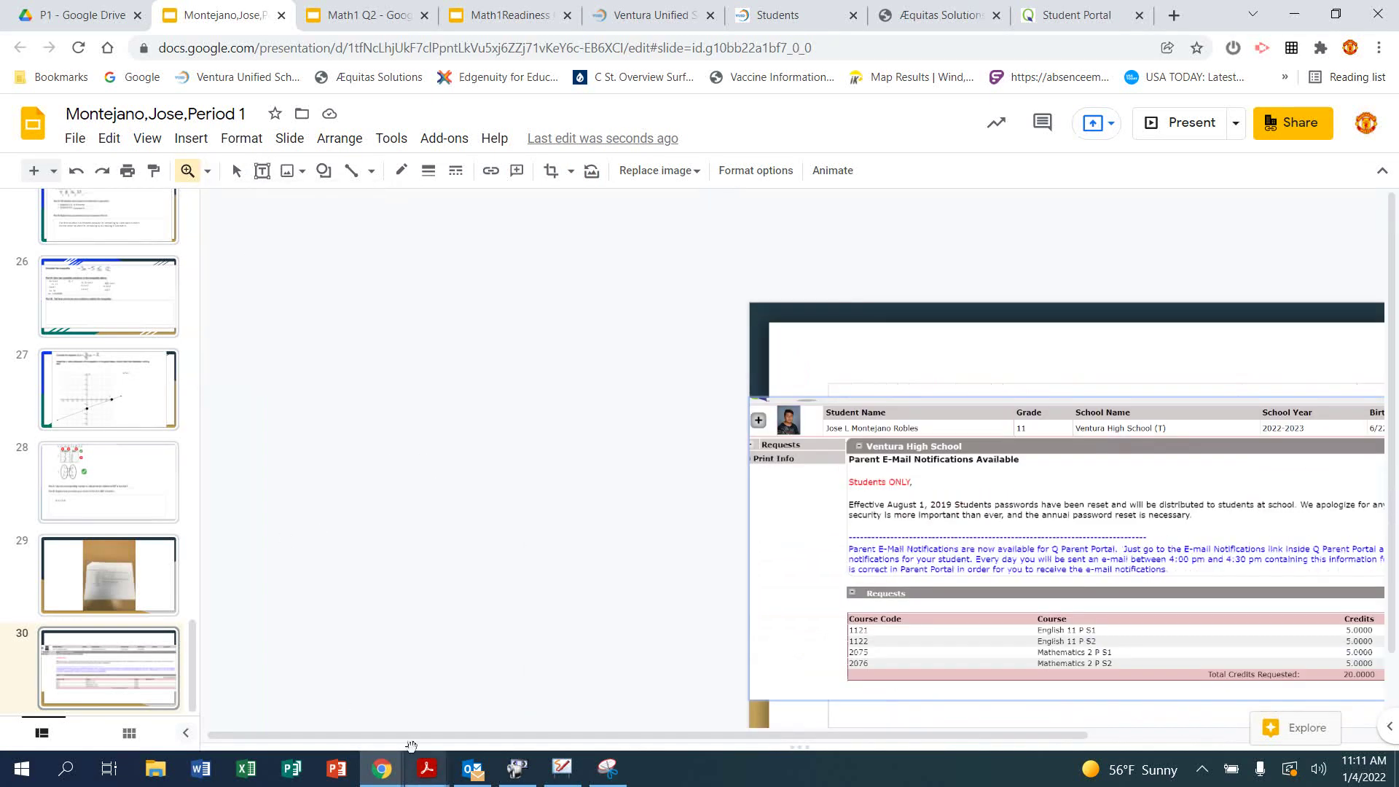
drag(409, 735, 697, 736)
scroll(272, 554, down, 1)
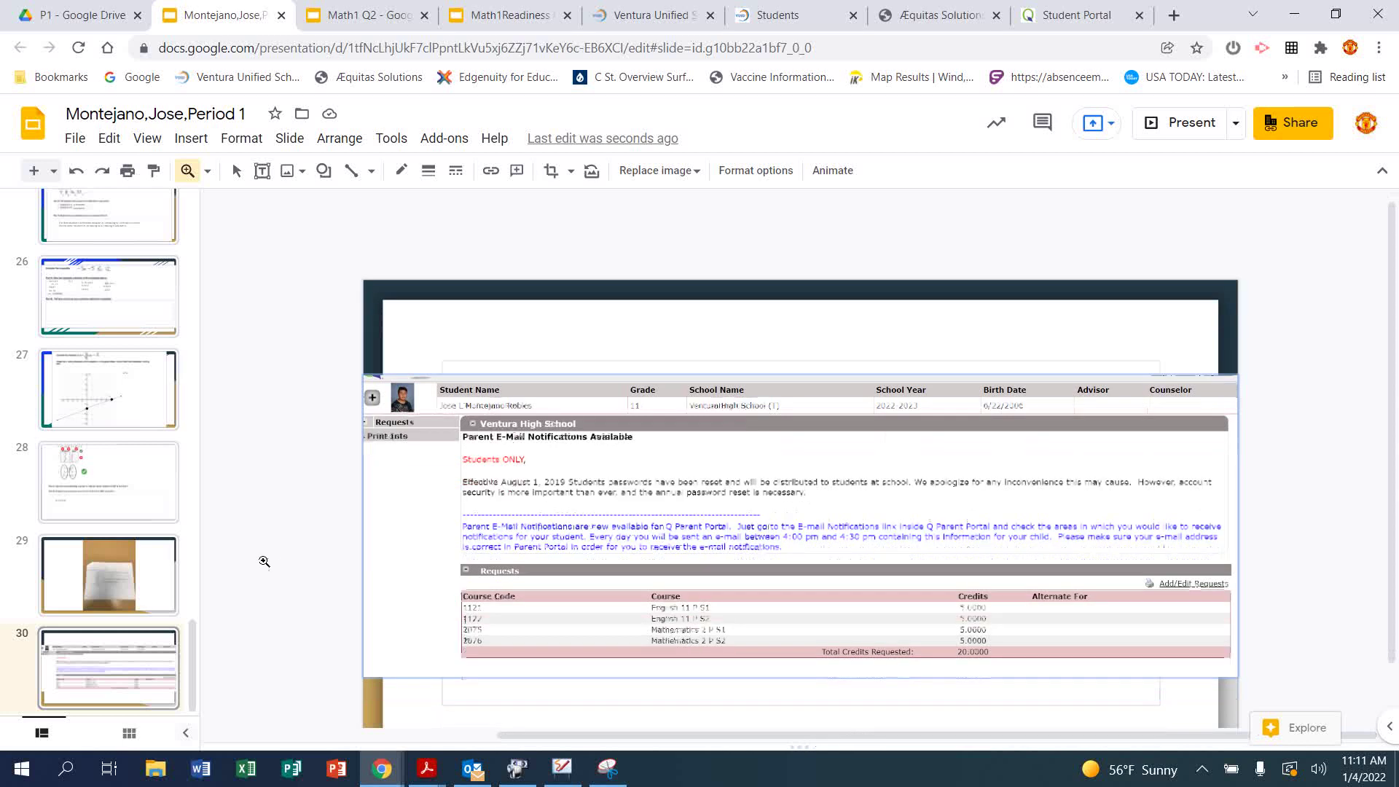
scroll(274, 567, down, 2)
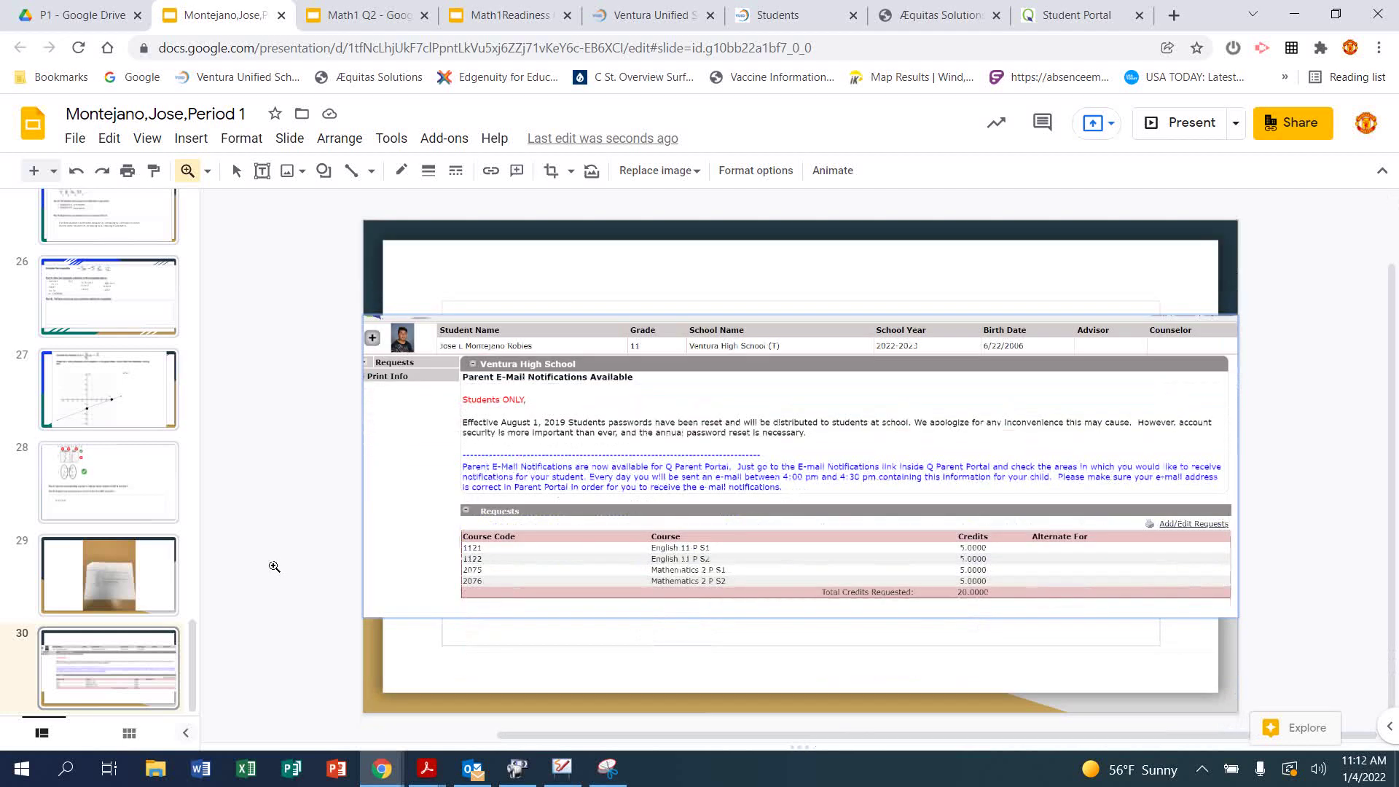
click(164, 580)
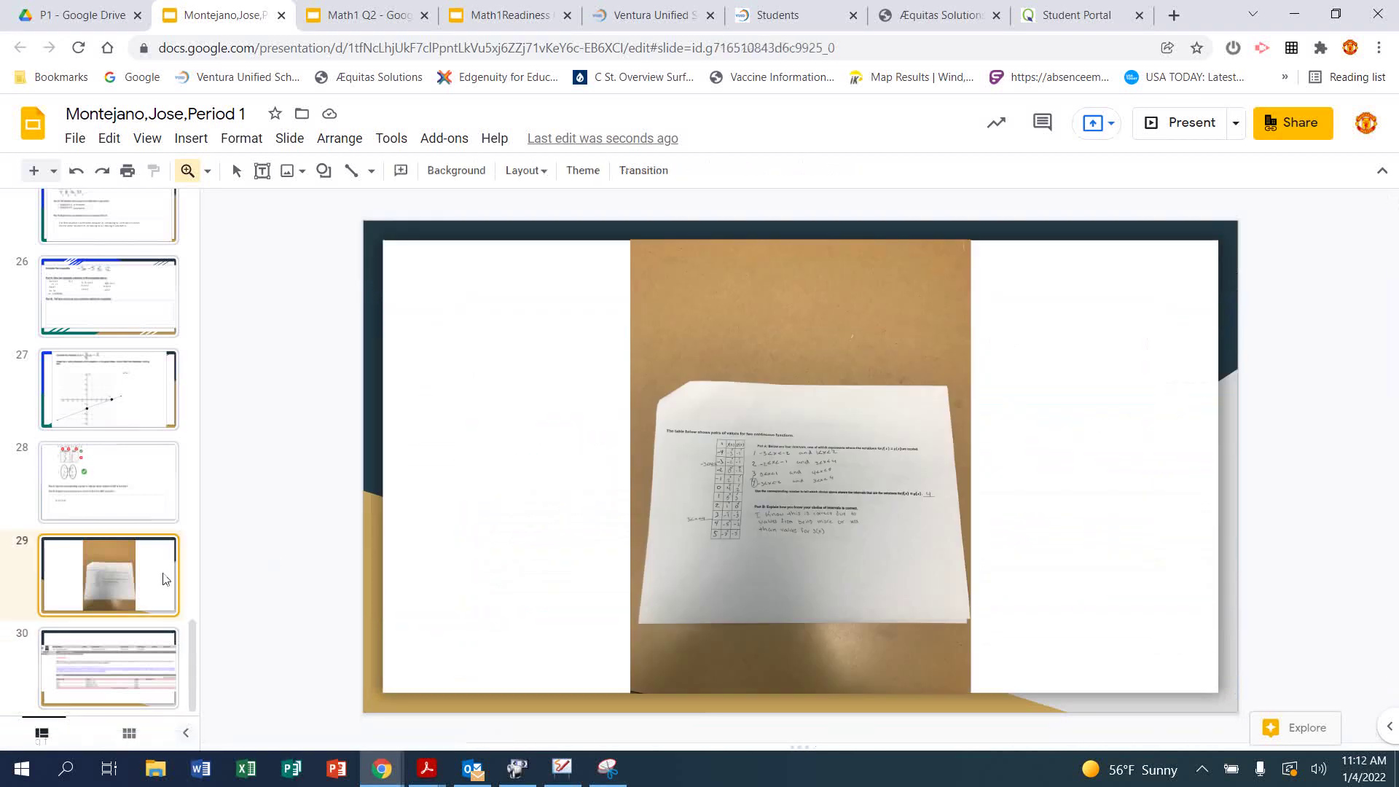
click(89, 649)
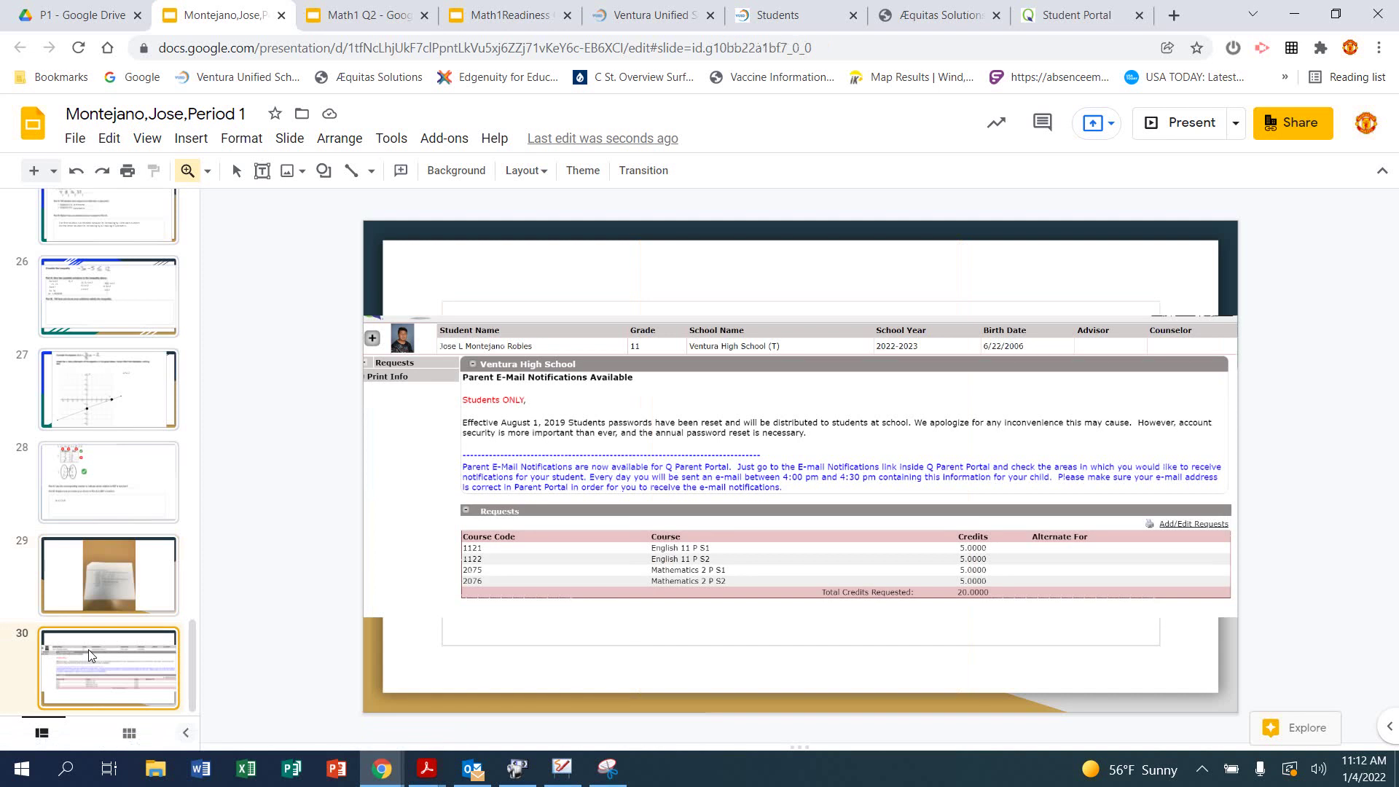
- Switch to the Math1 Q2 deck at slide 160, the Registration video slide
click(362, 19)
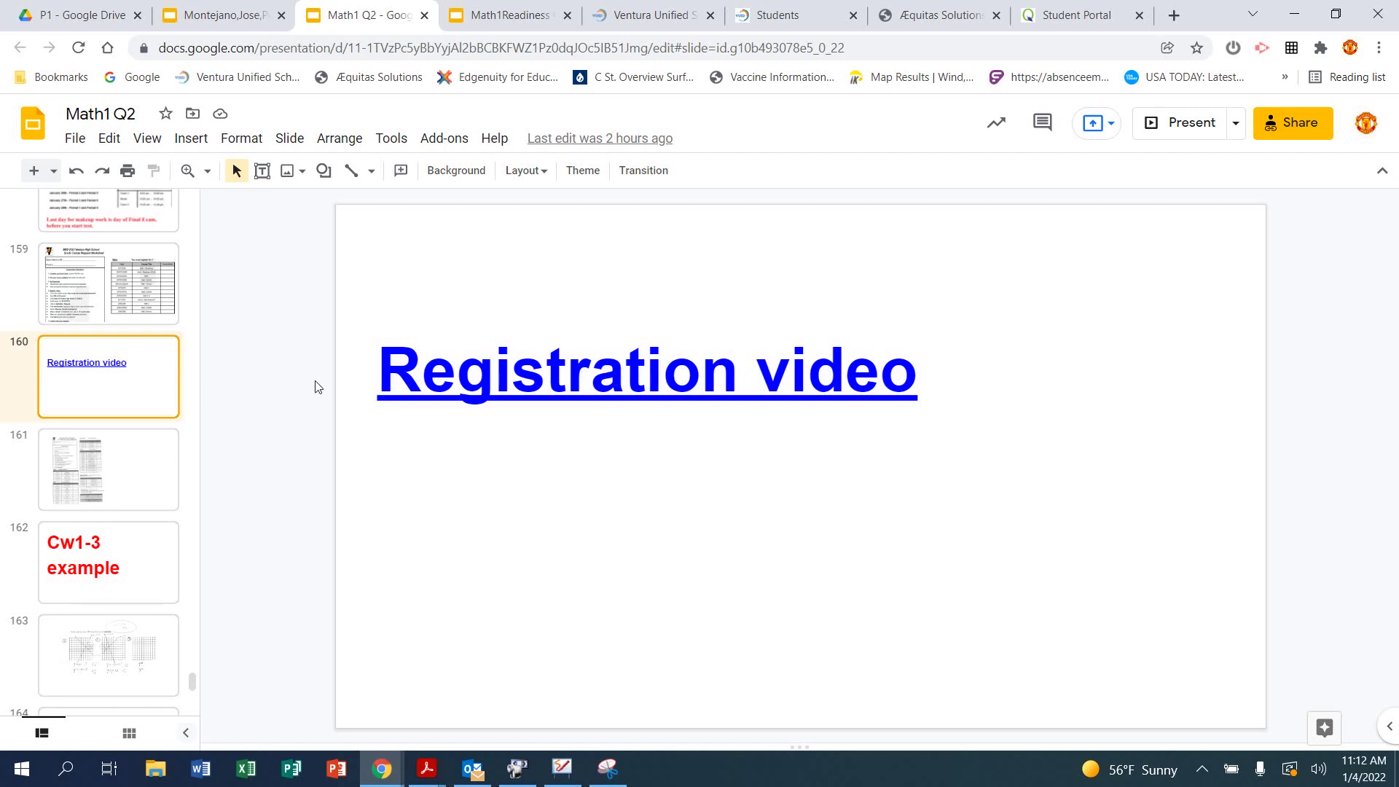
click(517, 769)
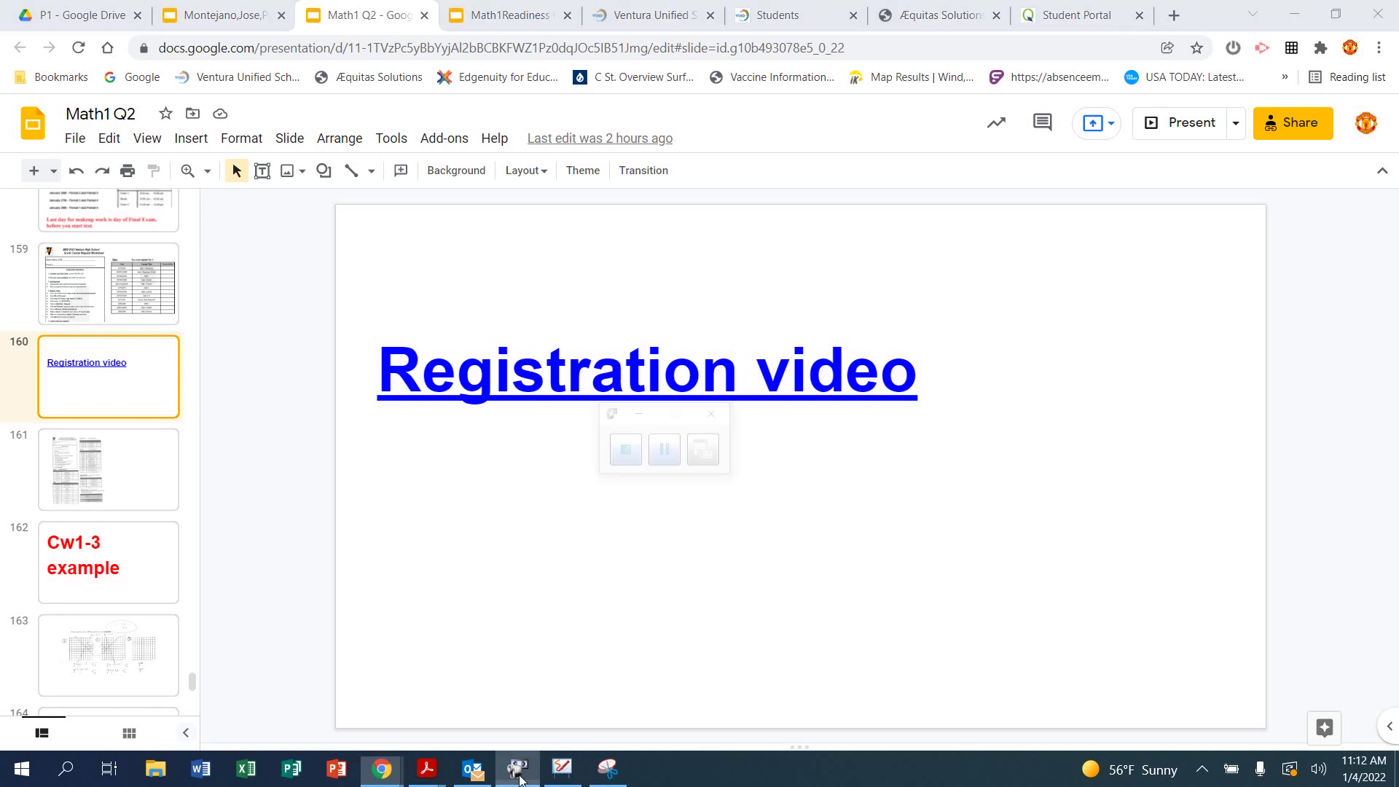